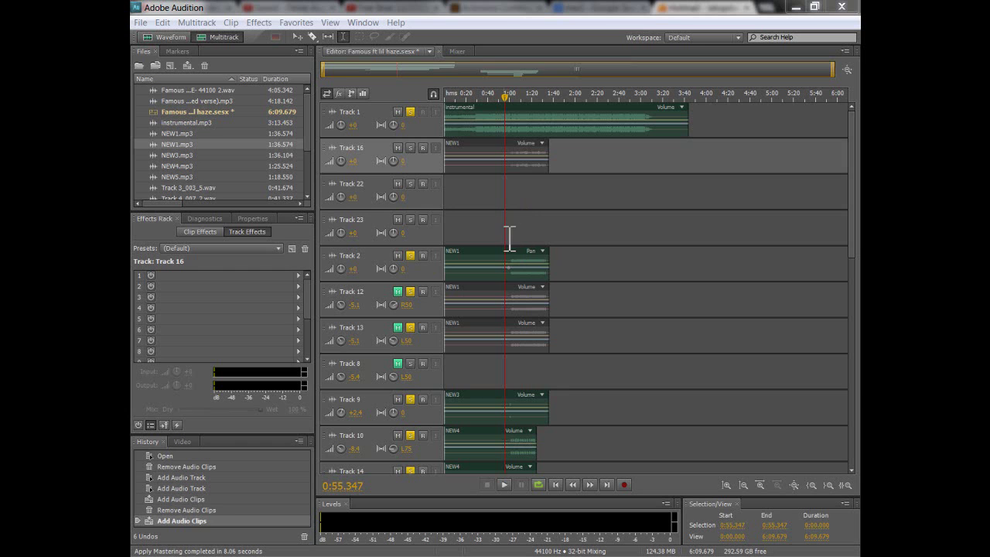
# Unmute Tracks 12 and 13 and play the mix from about 0:55 to 1:17
pyautogui.click(406, 289)
pyautogui.click(397, 293)
pyautogui.click(397, 327)
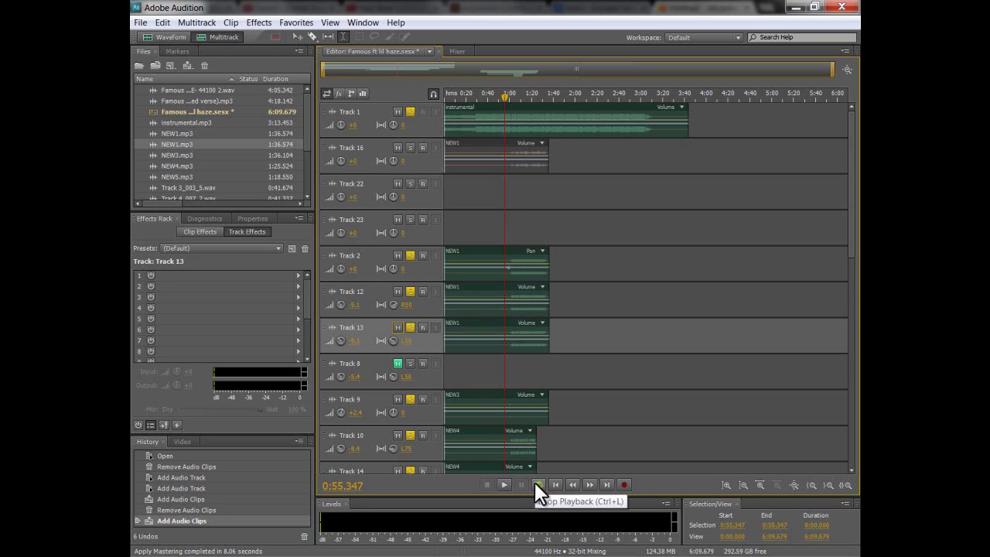
pyautogui.click(500, 482)
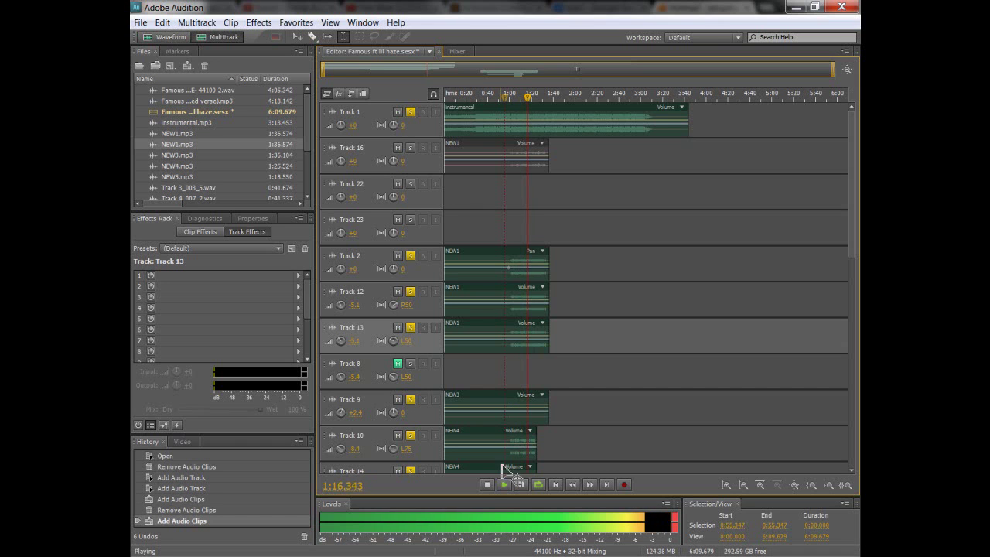
pyautogui.click(488, 485)
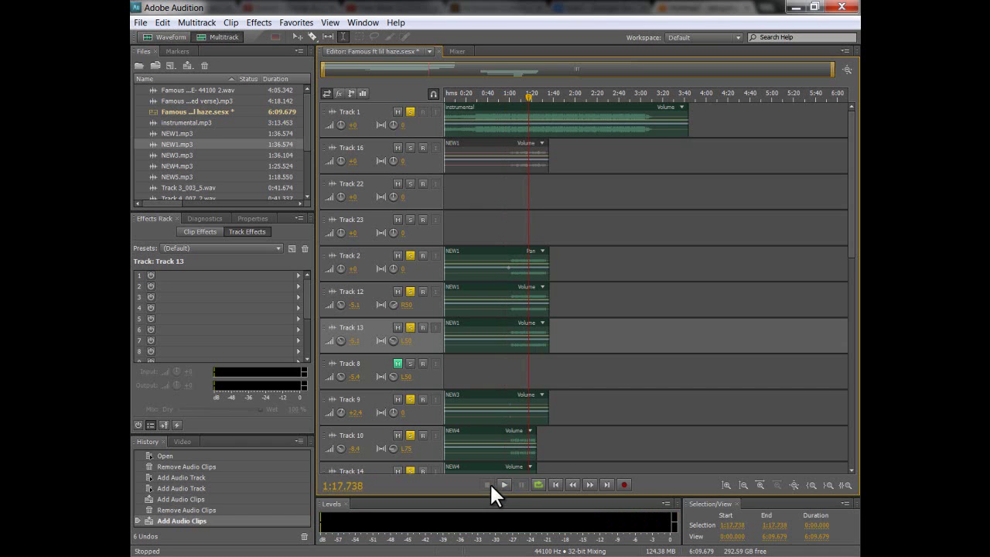
# Take Track 1 out of solo and play the vocal tracks from 1:00 to about 1:15
pyautogui.click(511, 376)
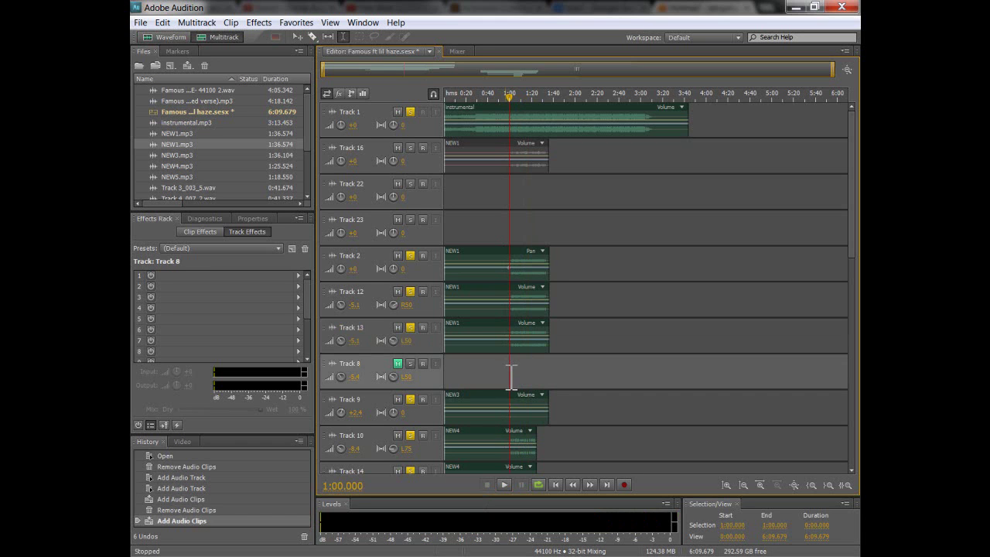
pyautogui.click(407, 112)
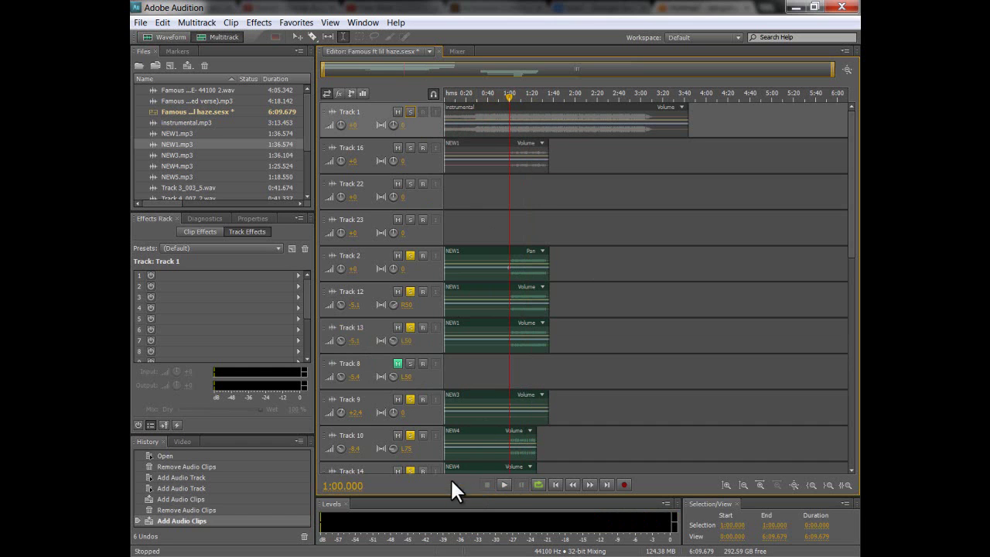
pyautogui.click(504, 483)
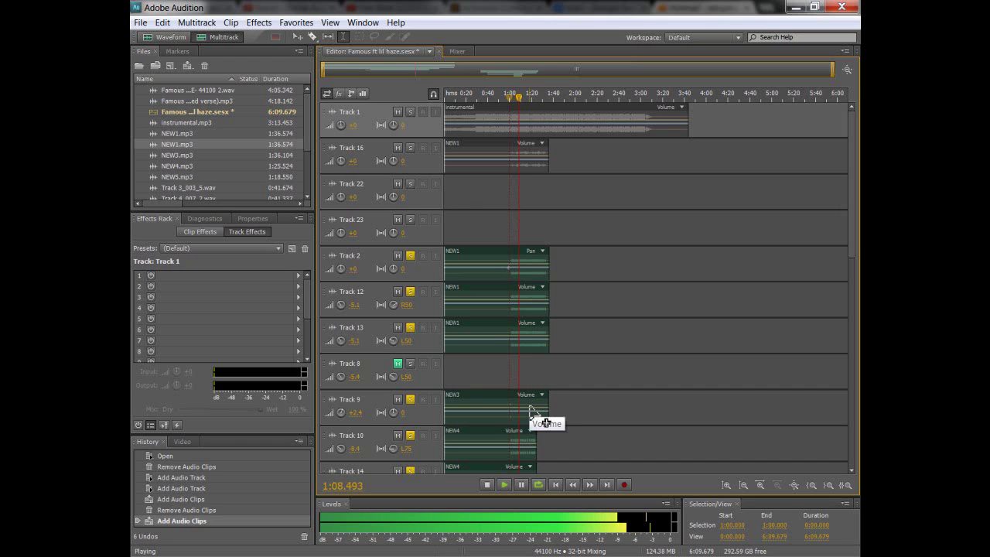
pyautogui.click(488, 483)
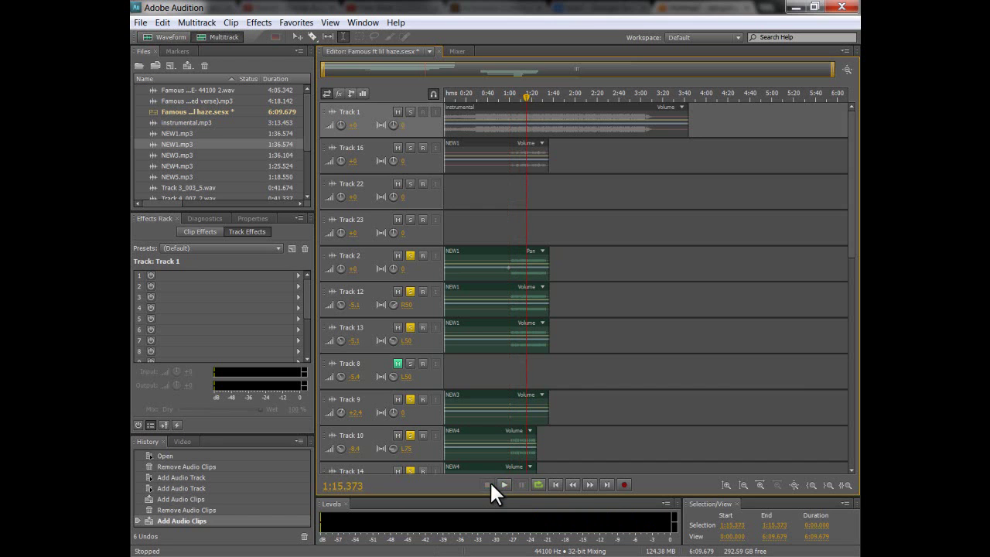
pyautogui.click(512, 368)
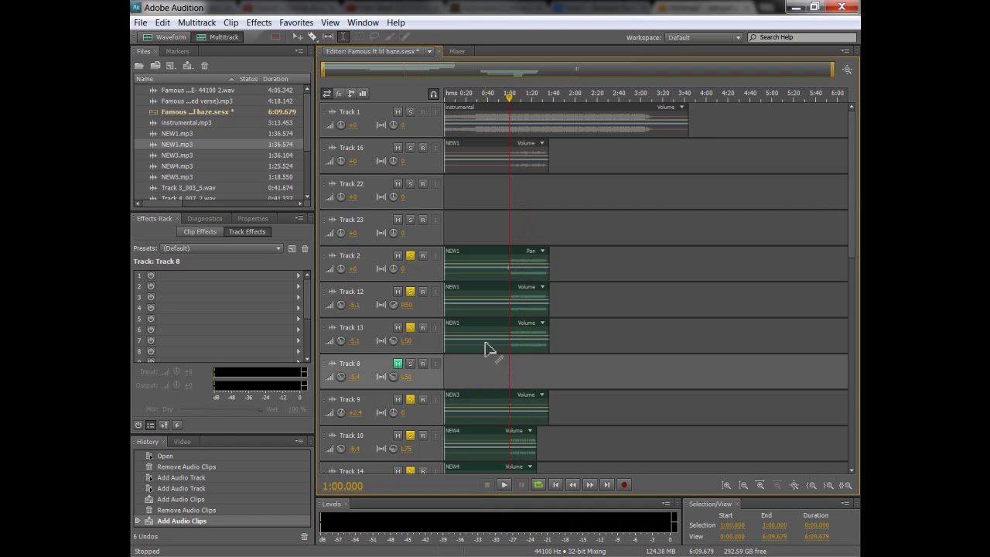
pyautogui.moveTo(853, 190); pyautogui.dragTo(849, 171)
pyautogui.click(504, 227)
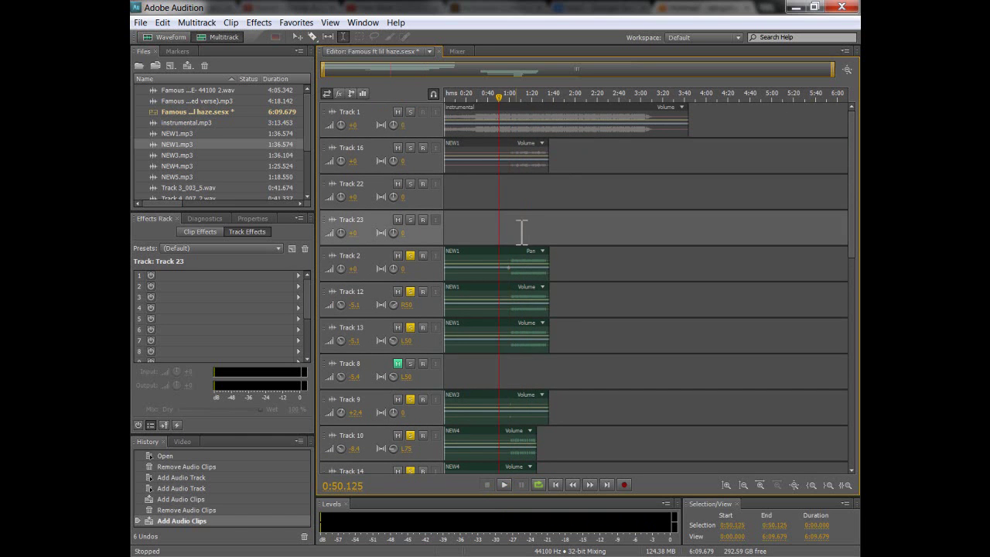
pyautogui.click(508, 240)
pyautogui.click(510, 238)
pyautogui.click(504, 238)
pyautogui.click(512, 238)
pyautogui.click(507, 237)
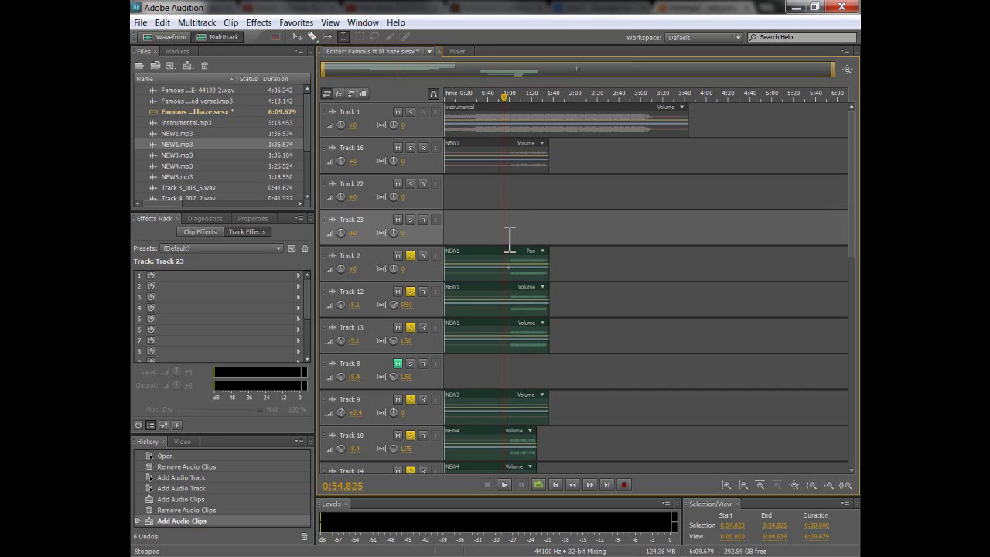
pyautogui.click(410, 256)
pyautogui.click(410, 254)
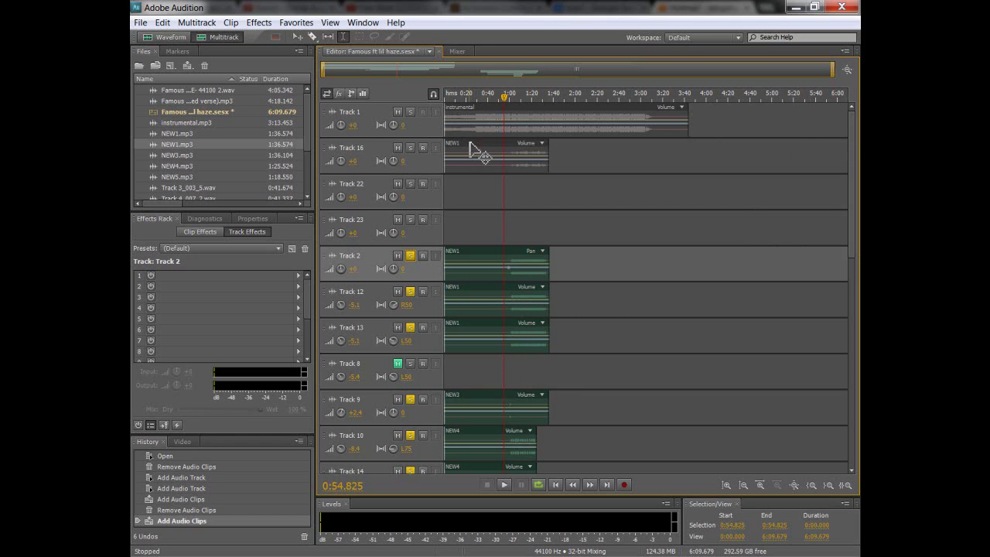
pyautogui.click(397, 147)
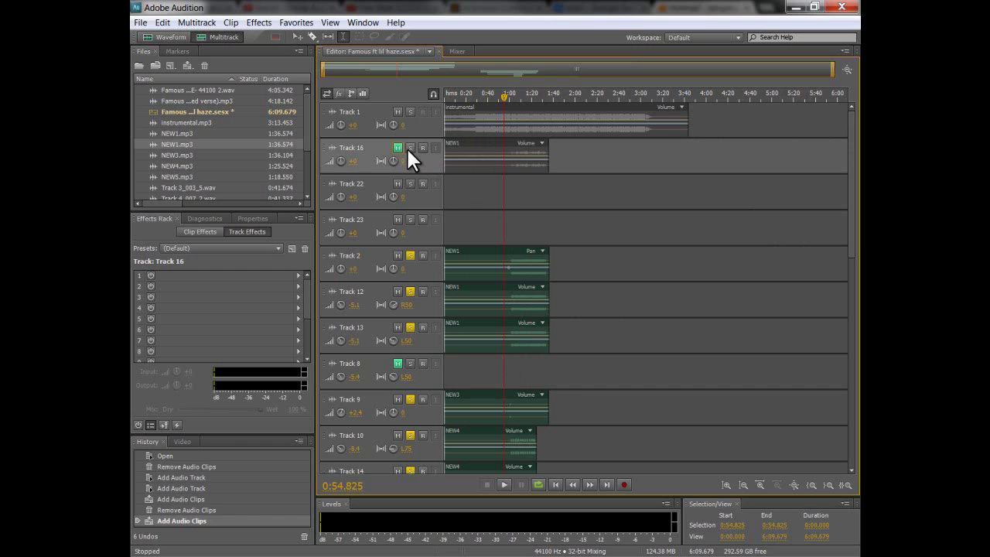
pyautogui.click(399, 147)
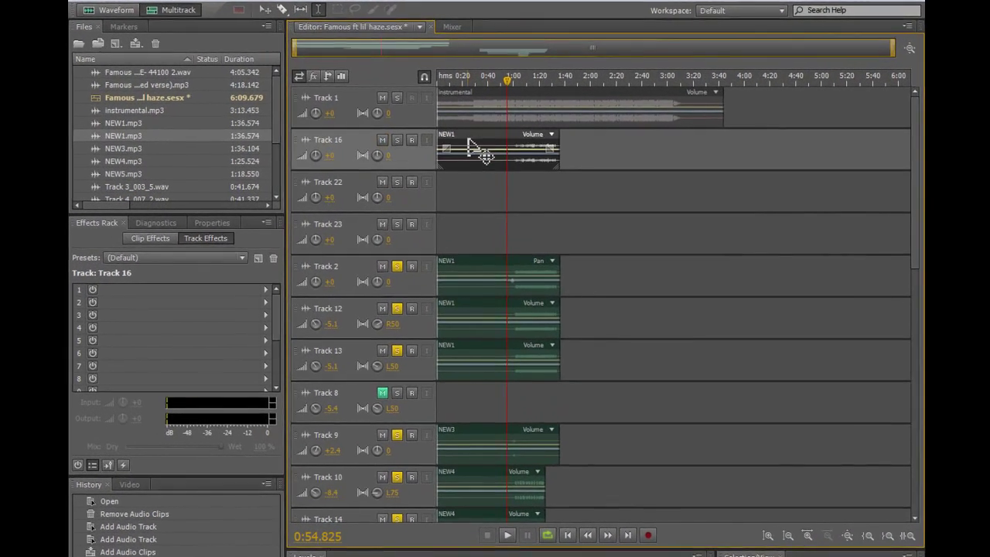
# Open NEW1.mp3 in the Waveform editor and play the vocal from 0:58.732
pyautogui.doubleClick(473, 155)
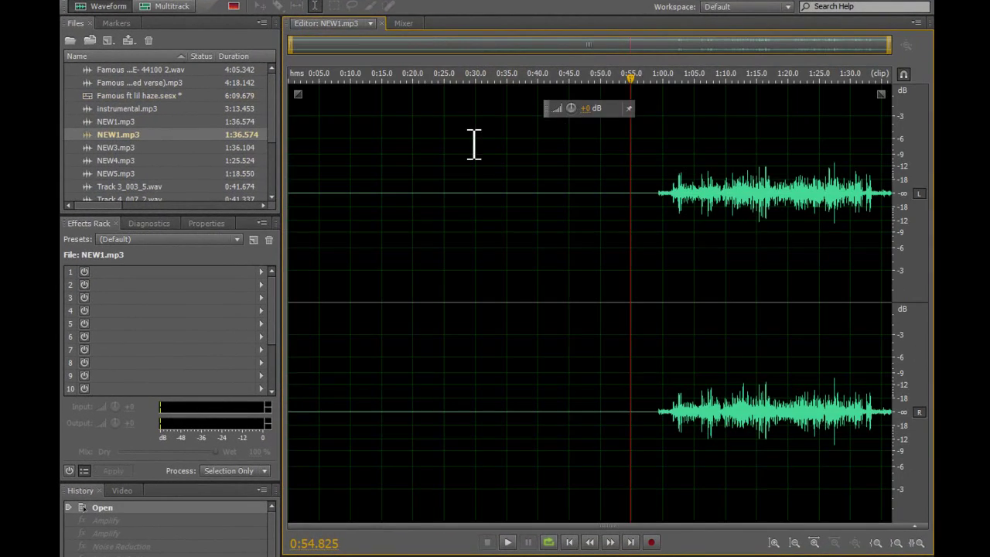
pyautogui.click(656, 230)
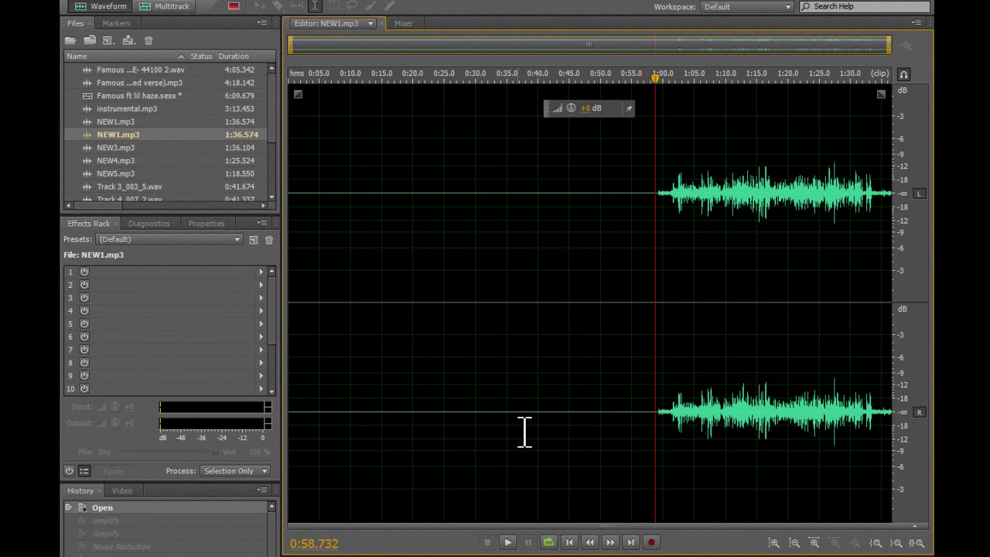
pyautogui.click(509, 543)
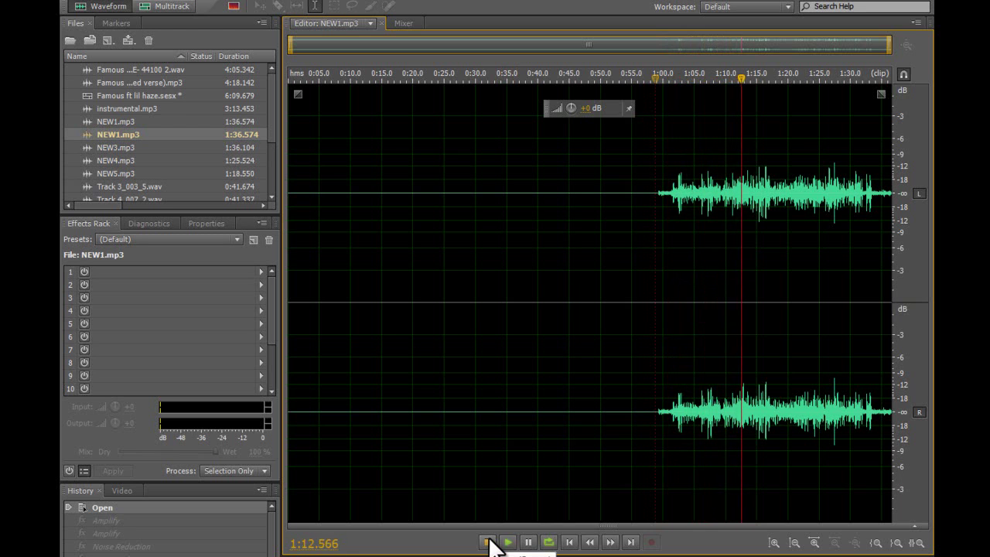
pyautogui.click(489, 542)
# Replay the vocal from 0:58.404, then park the playhead at 0:35 in the silence
pyautogui.click(659, 444)
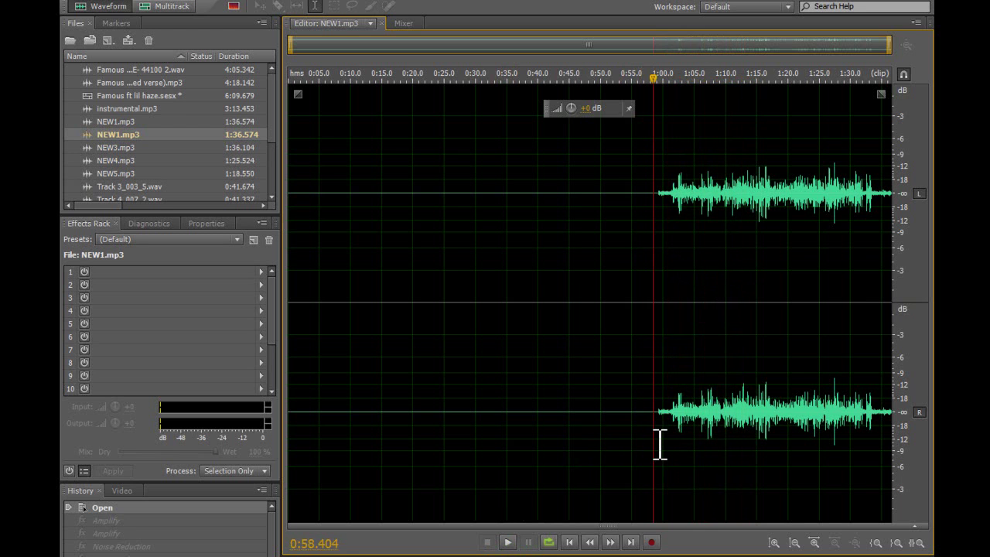
pyautogui.click(508, 542)
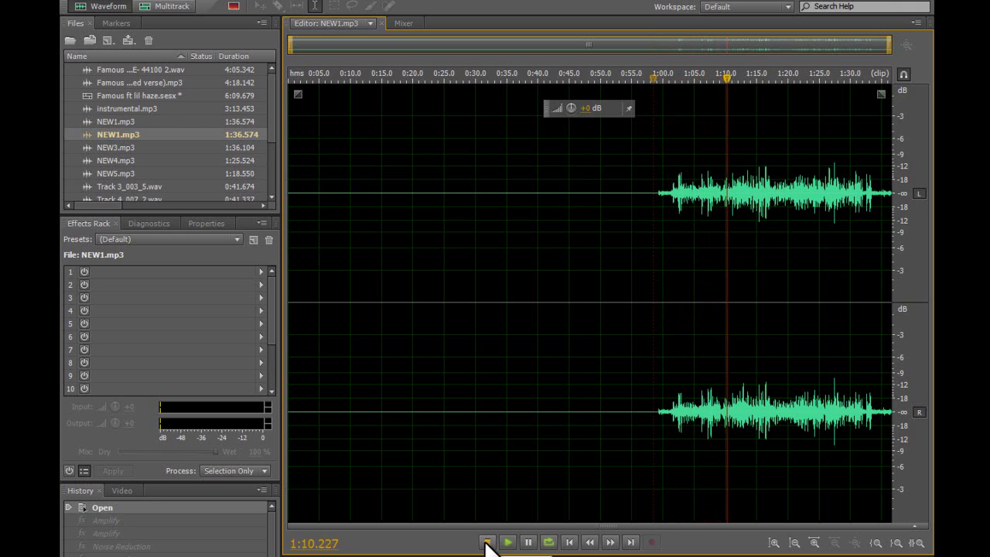
pyautogui.click(487, 543)
pyautogui.click(662, 441)
pyautogui.click(627, 456)
pyautogui.click(667, 449)
pyautogui.click(510, 396)
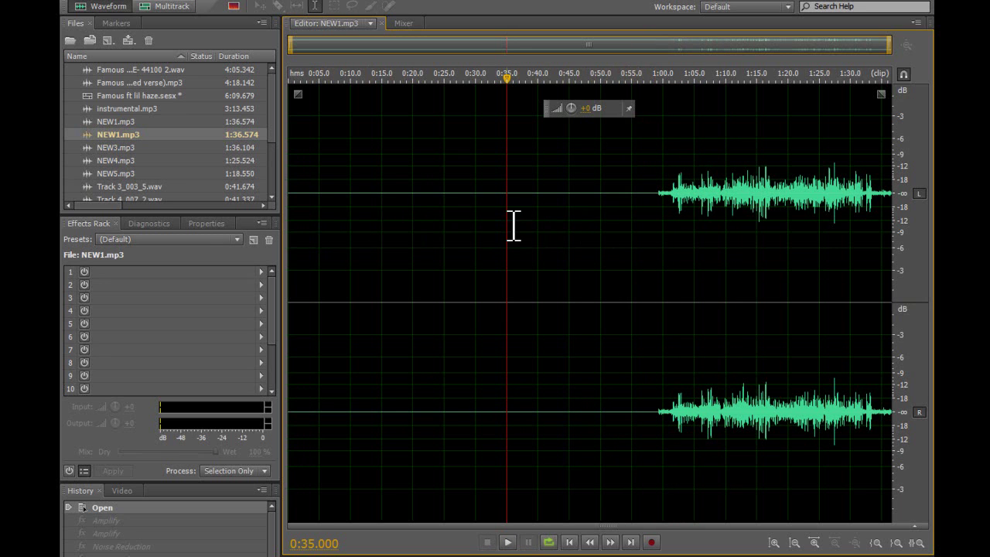
pyautogui.click(575, 227)
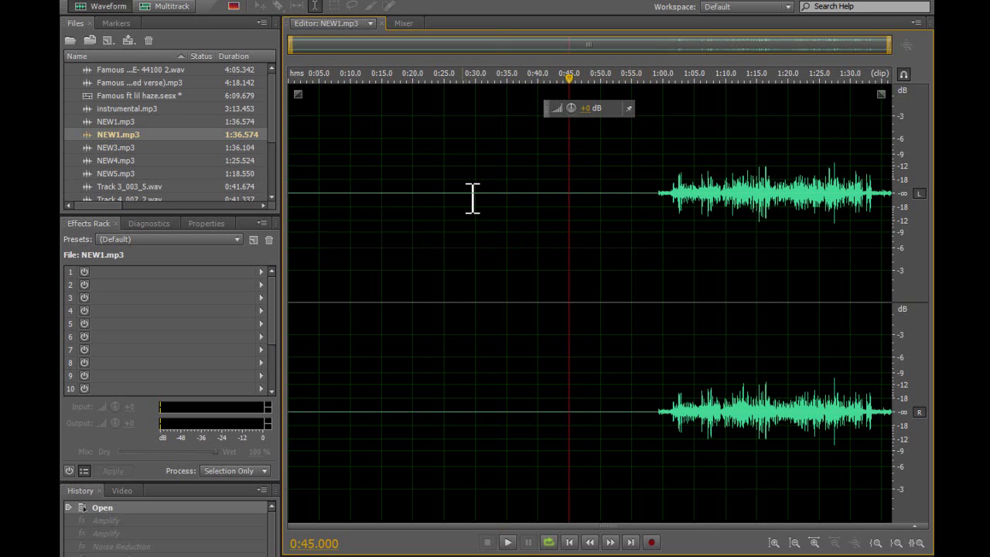
pyautogui.moveTo(633, 225); pyautogui.dragTo(290, 197)
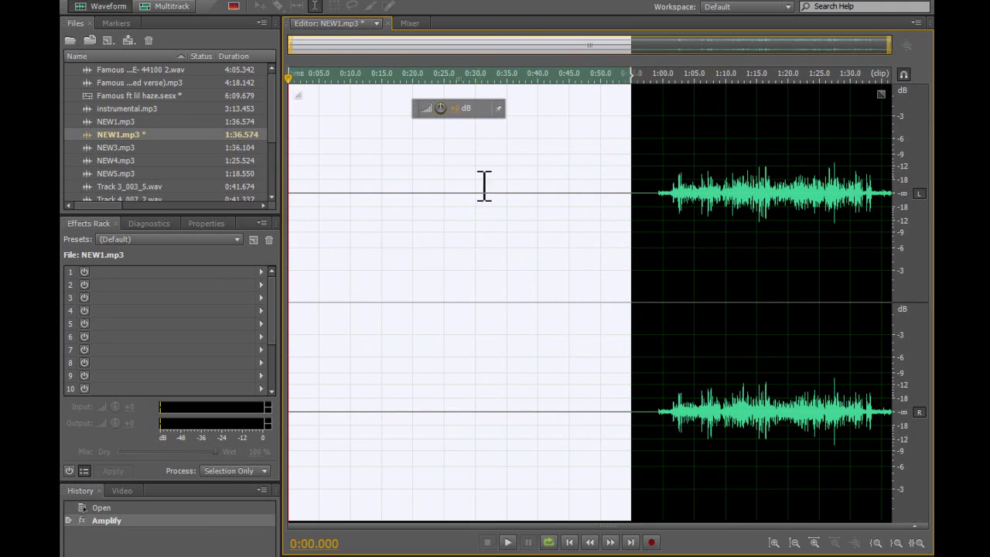
pyautogui.click(508, 171)
pyautogui.moveTo(621, 177); pyautogui.dragTo(283, 183)
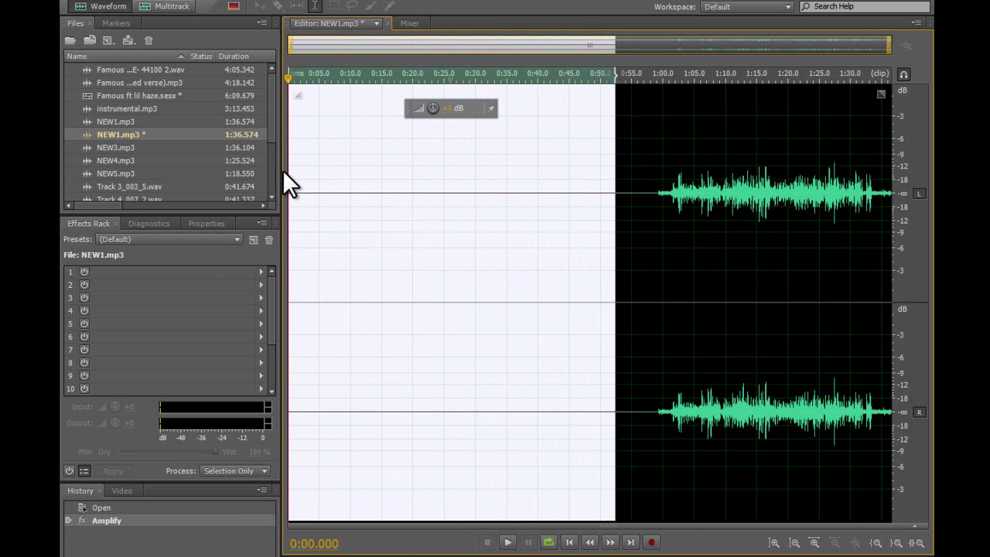
pyautogui.click(206, 1)
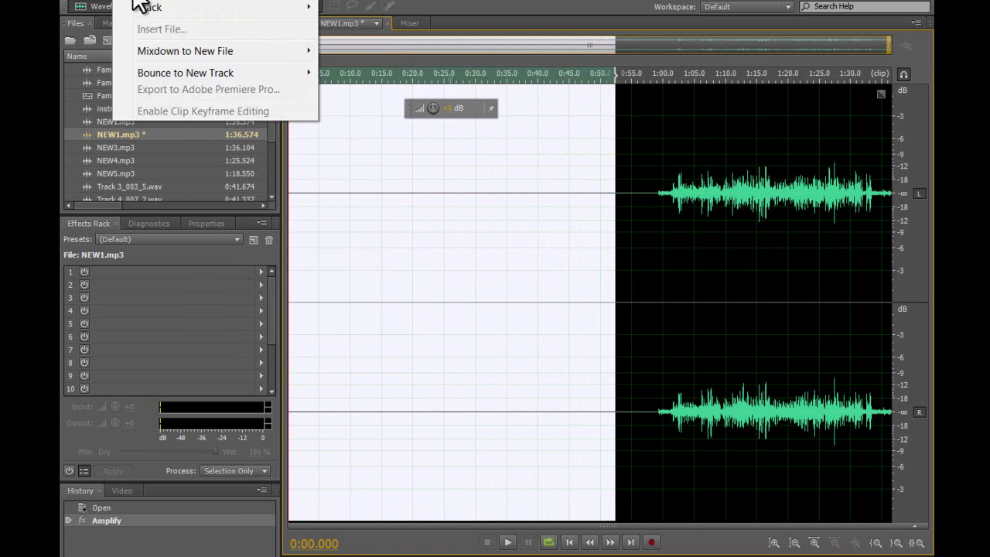
pyautogui.moveTo(99, 1)
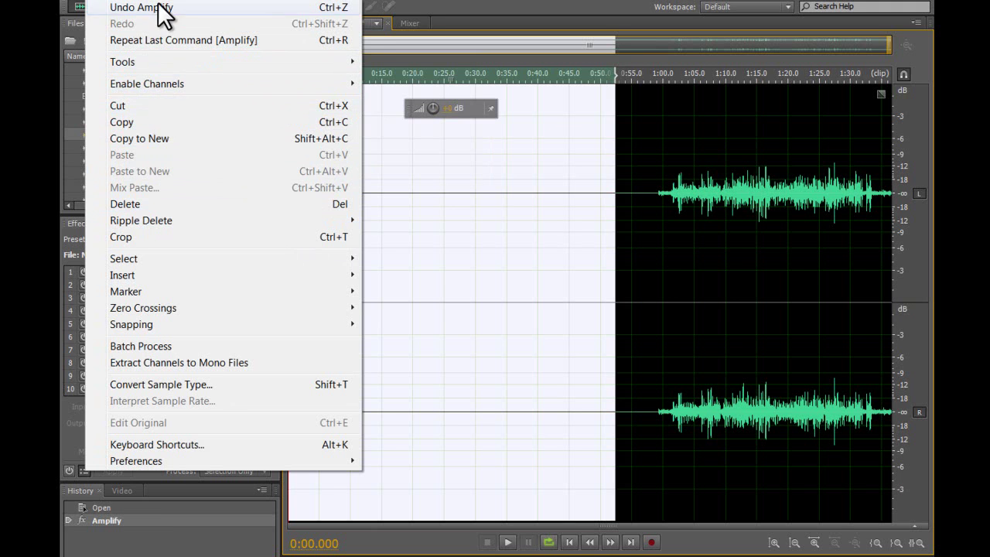
pyautogui.moveTo(187, 1)
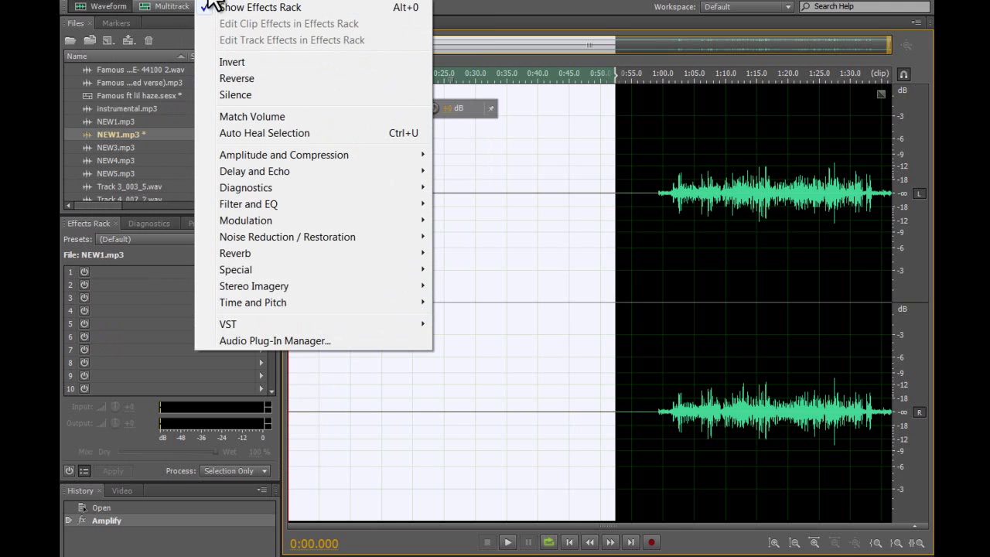
pyautogui.moveTo(240, 5)
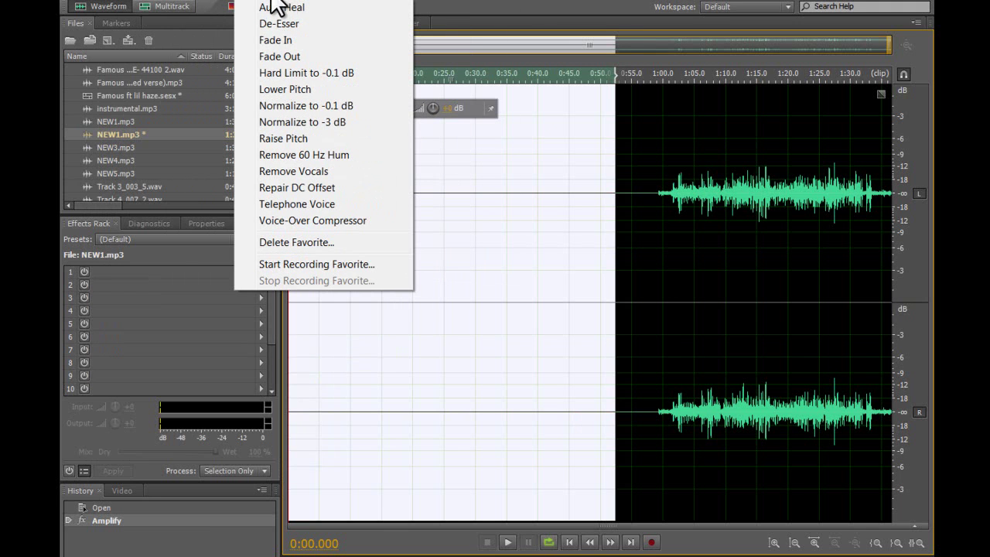
pyautogui.click(324, 72)
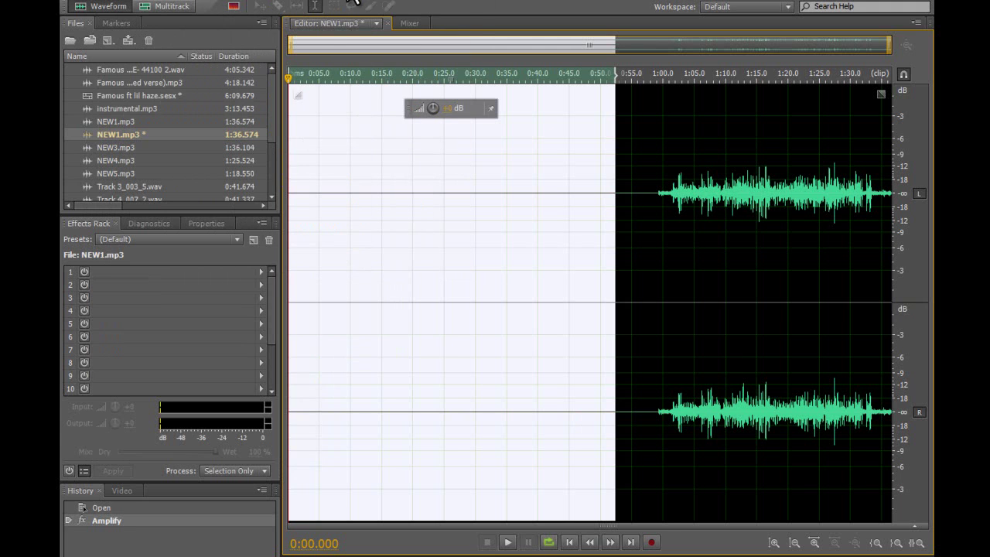
pyautogui.click(97, 2)
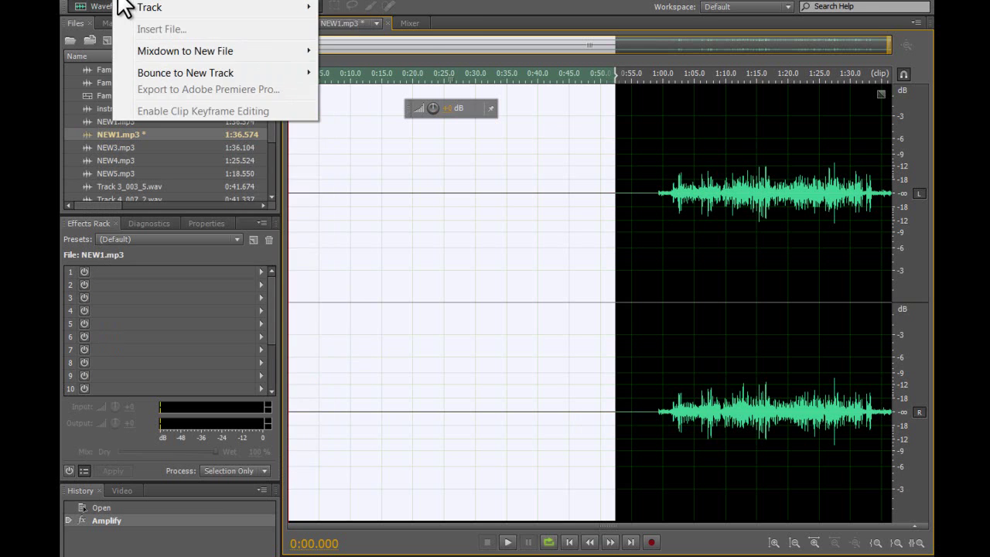
pyautogui.click(378, 112)
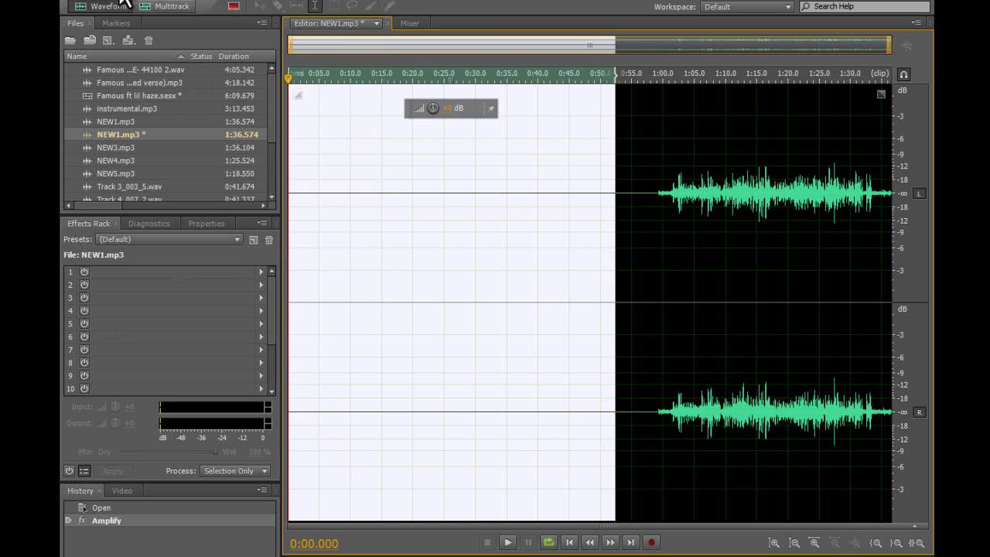
pyautogui.click(180, 2)
pyautogui.press('Escape')
# Clear the earlier selection and move the playhead to 1:00, just before the vocal
pyautogui.click(267, 2)
pyautogui.press('Escape')
pyautogui.click(631, 189)
pyautogui.click(700, 195)
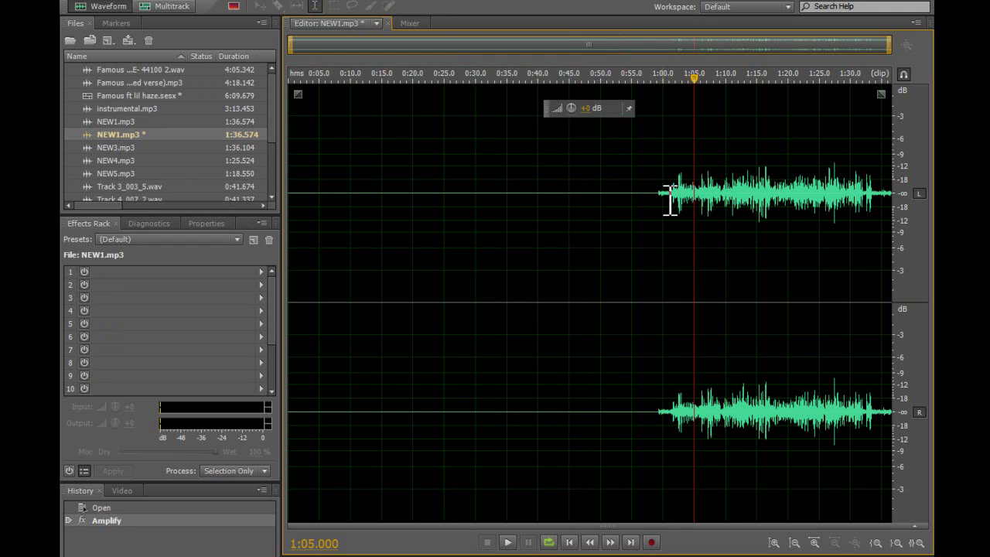
pyautogui.click(667, 200)
# Zoom in and play the quiet lead-in from 1:00.648 to hear the noise
pyautogui.scroll(5, 665, 201)
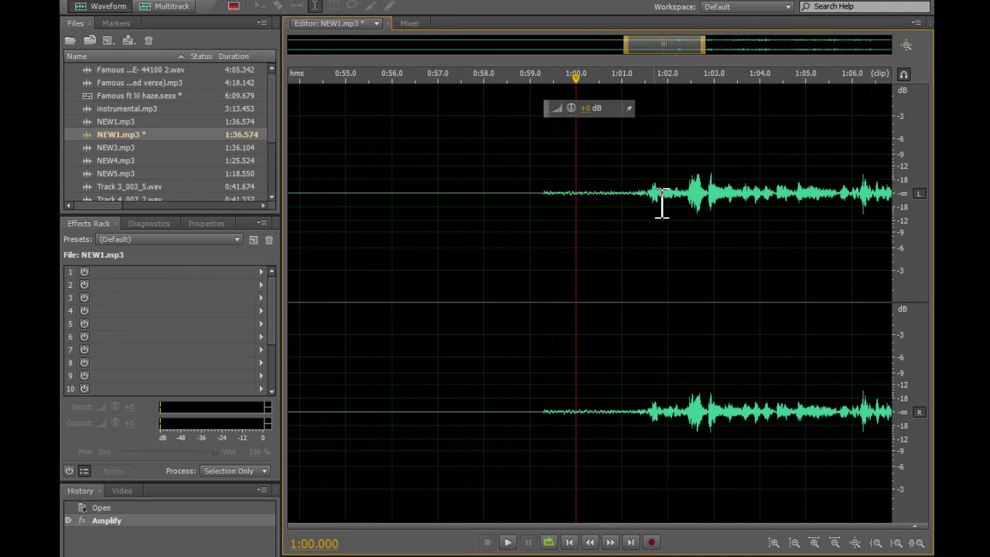
pyautogui.click(629, 206)
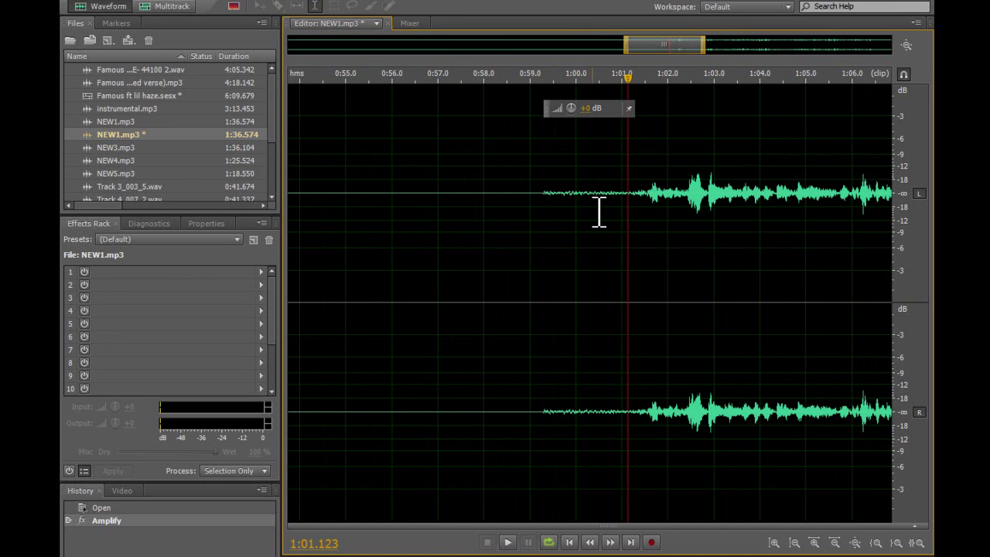
pyautogui.click(606, 205)
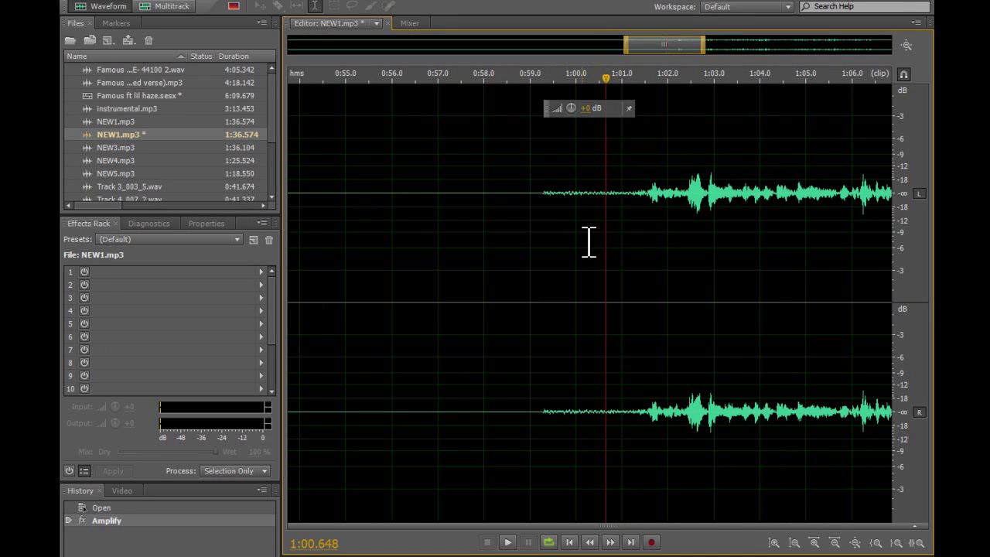
pyautogui.click(508, 542)
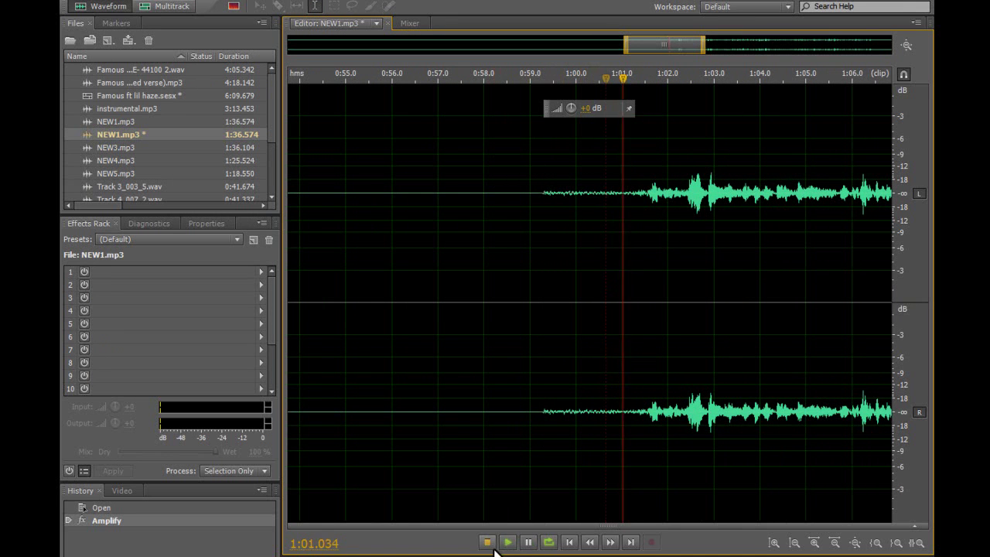
pyautogui.click(654, 210)
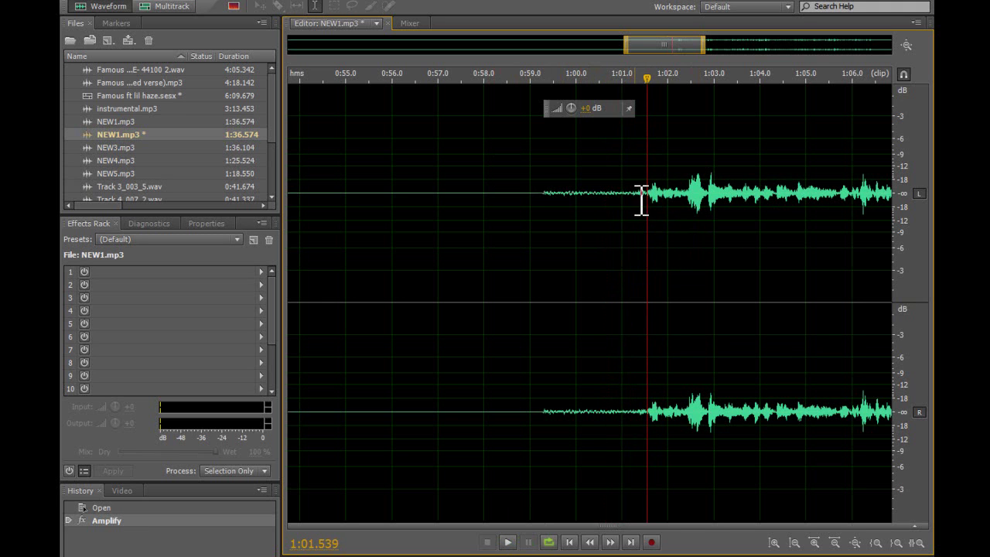
# Select the noise-only stretch from 0:58.8 to 1:01 and capture it as a noise print
pyautogui.moveTo(635, 201); pyautogui.dragTo(525, 201)
pyautogui.click(204, 1)
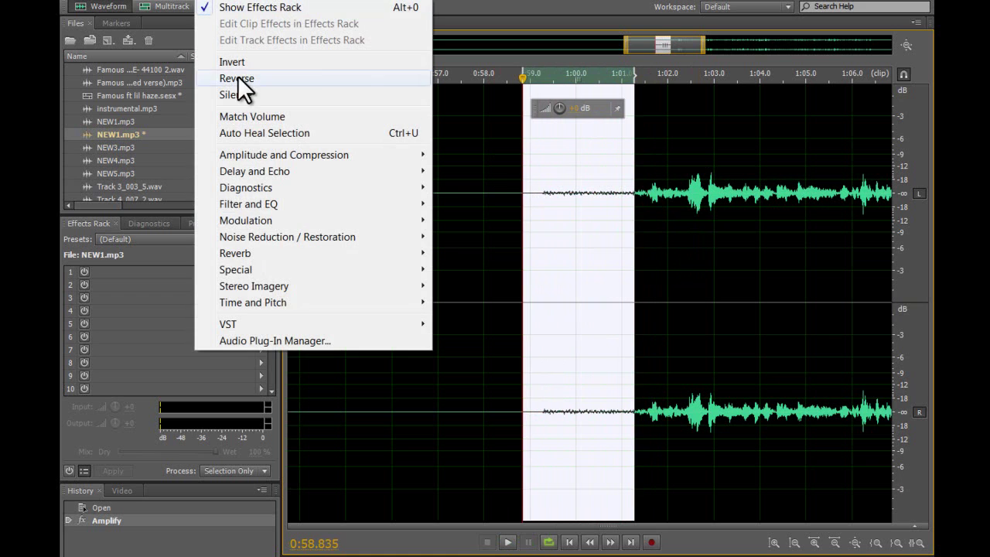
pyautogui.moveTo(259, 235)
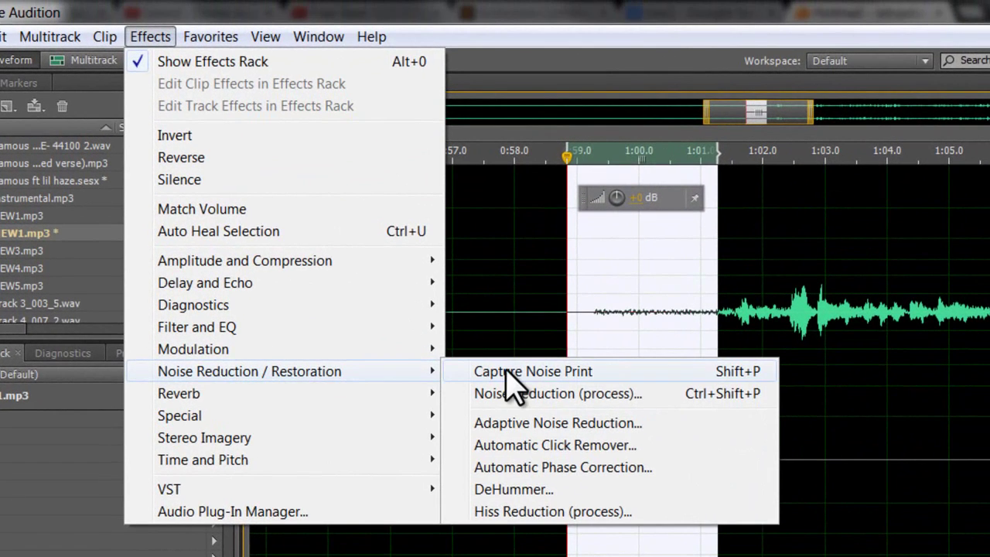
pyautogui.click(511, 373)
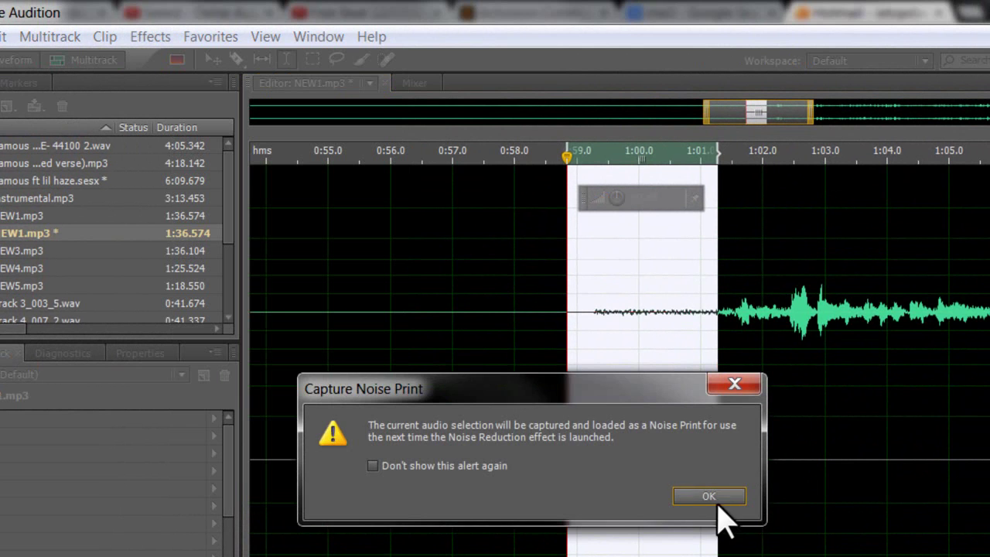
pyautogui.click(719, 499)
# Apply Noise Reduction to the selected noise stretch
pyautogui.click(150, 37)
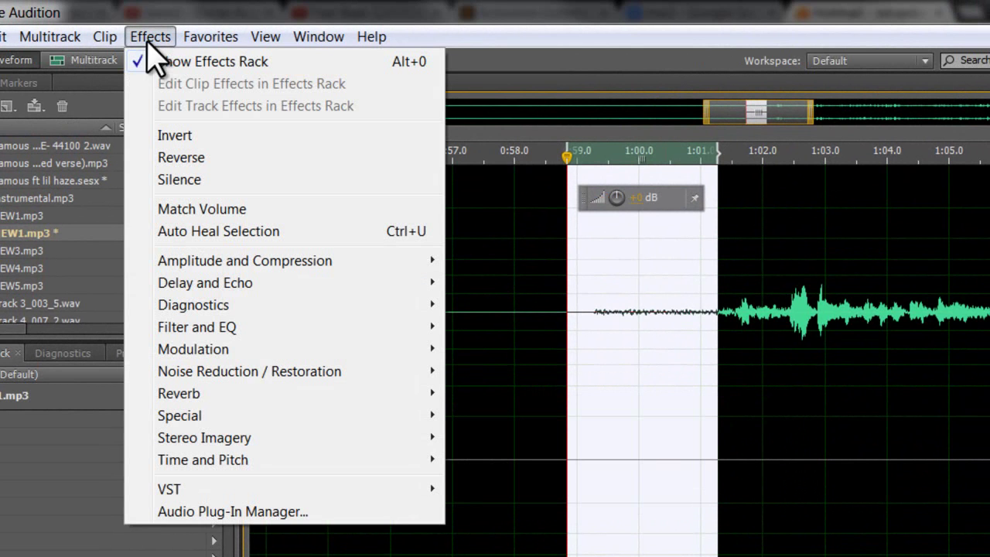
pyautogui.moveTo(256, 373)
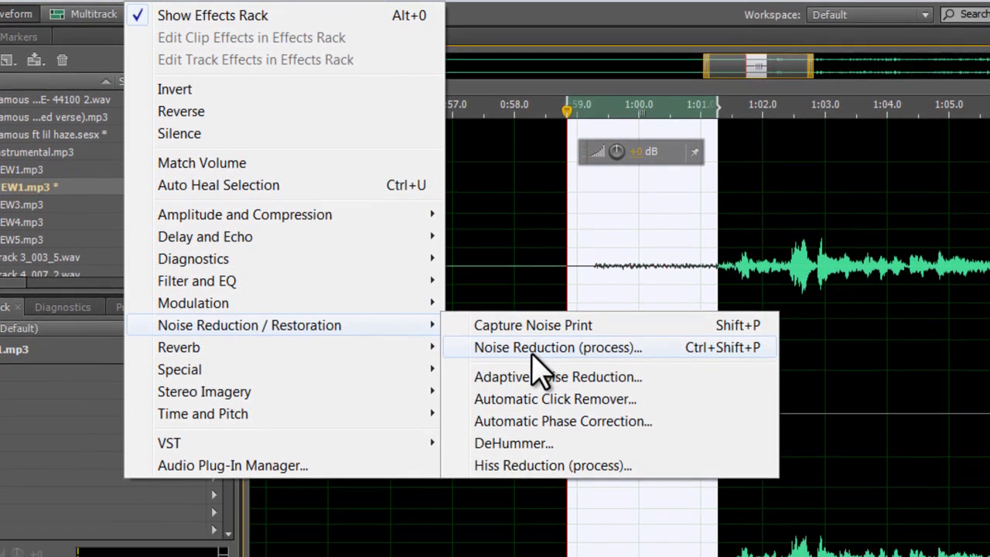
pyautogui.click(533, 395)
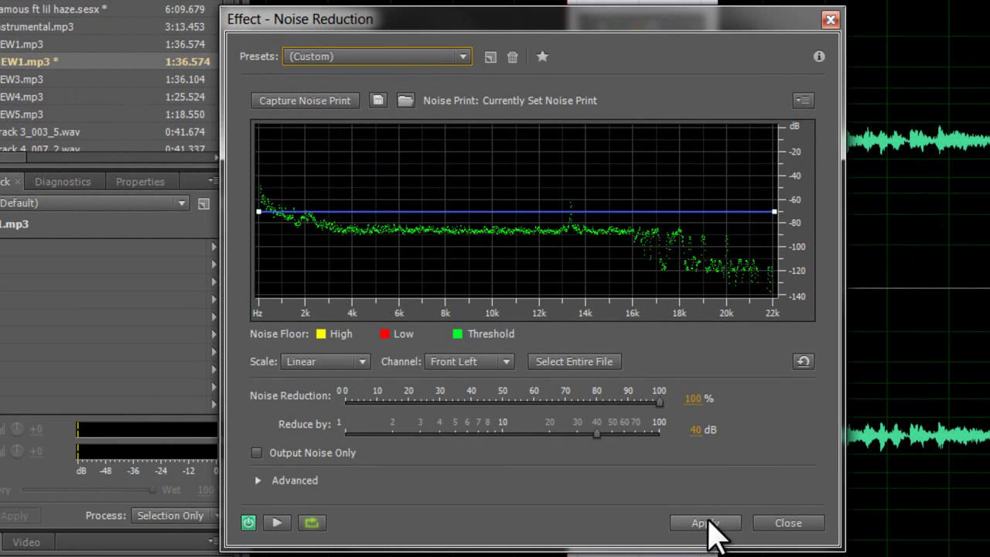
pyautogui.click(704, 524)
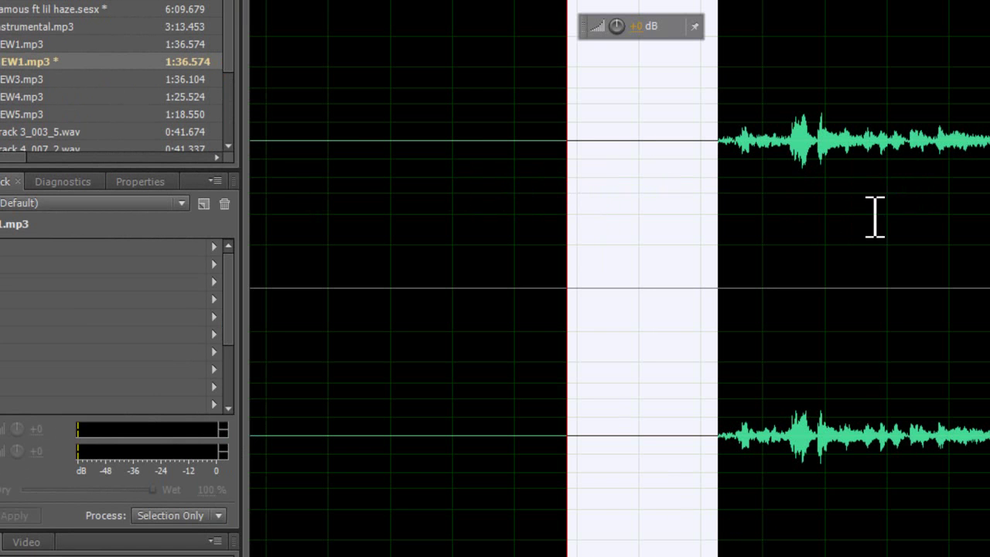
# Zoom out, select the whole file and apply Noise Reduction at 100% and 40 dB
pyautogui.scroll(-5, 644, 210)
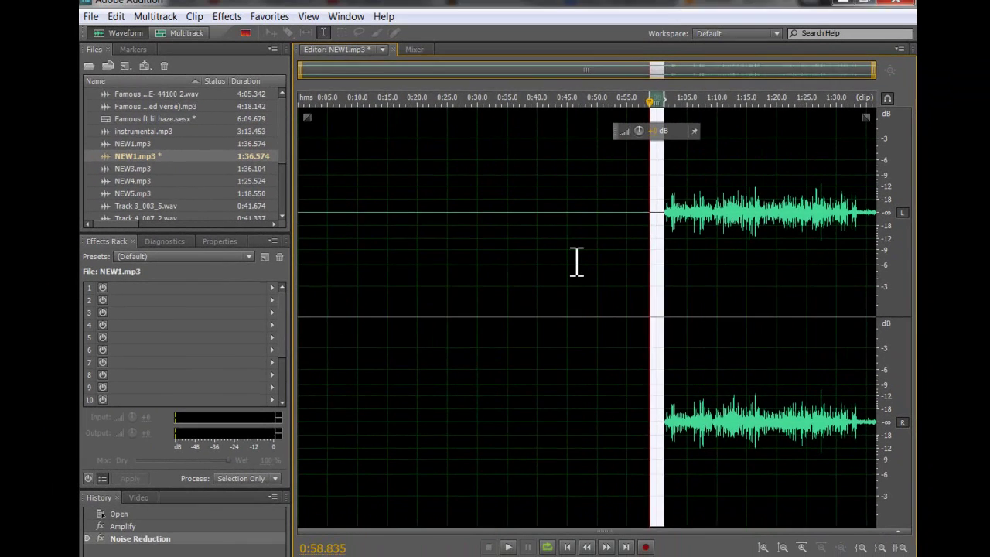
pyautogui.click(630, 221)
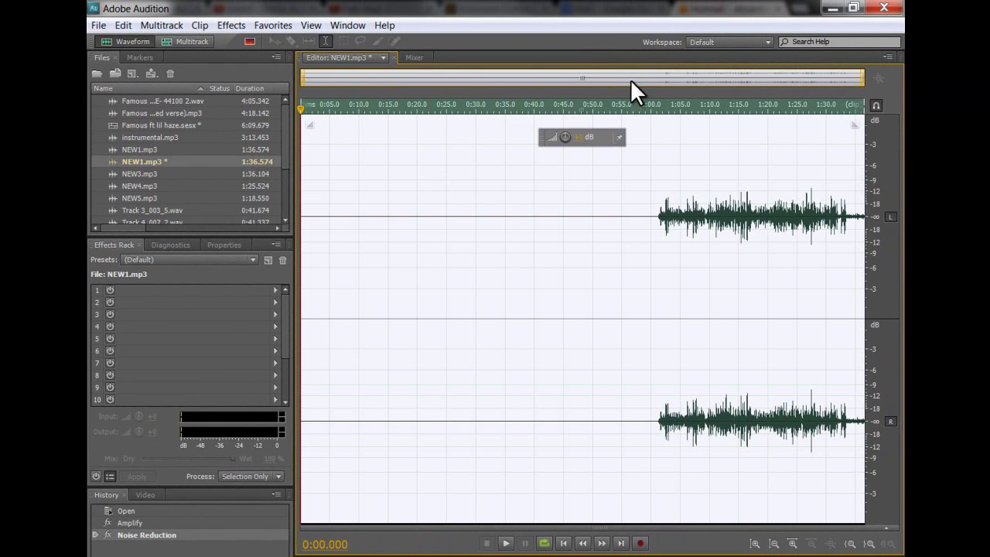
pyautogui.moveTo(866, 77); pyautogui.dragTo(720, 83)
pyautogui.scroll(-2, 636, 327)
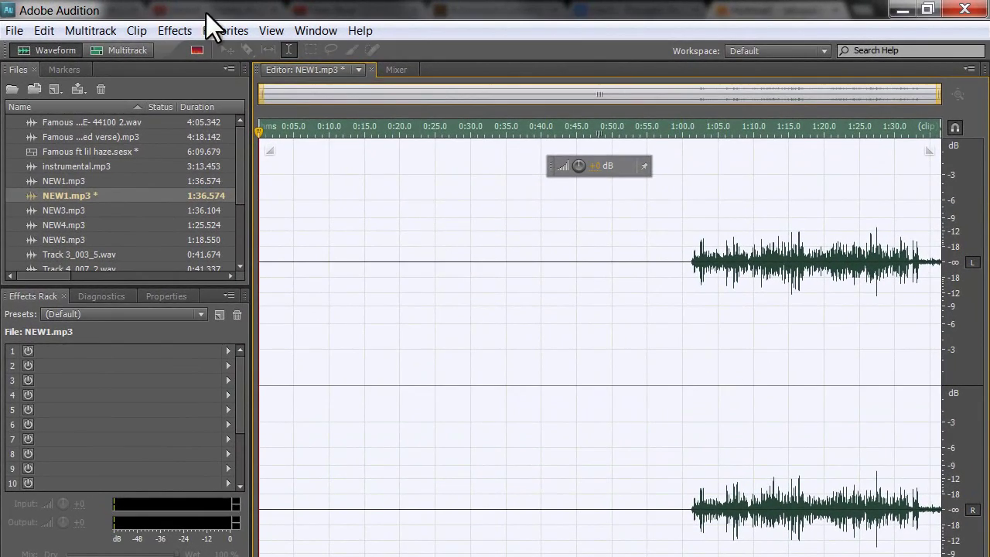
pyautogui.click(171, 30)
pyautogui.moveTo(251, 311)
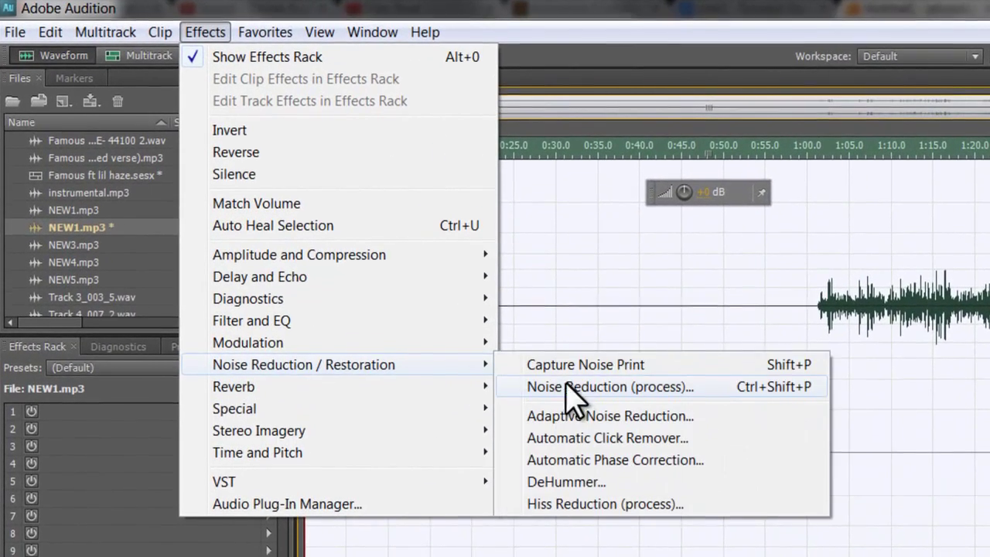
pyautogui.click(566, 386)
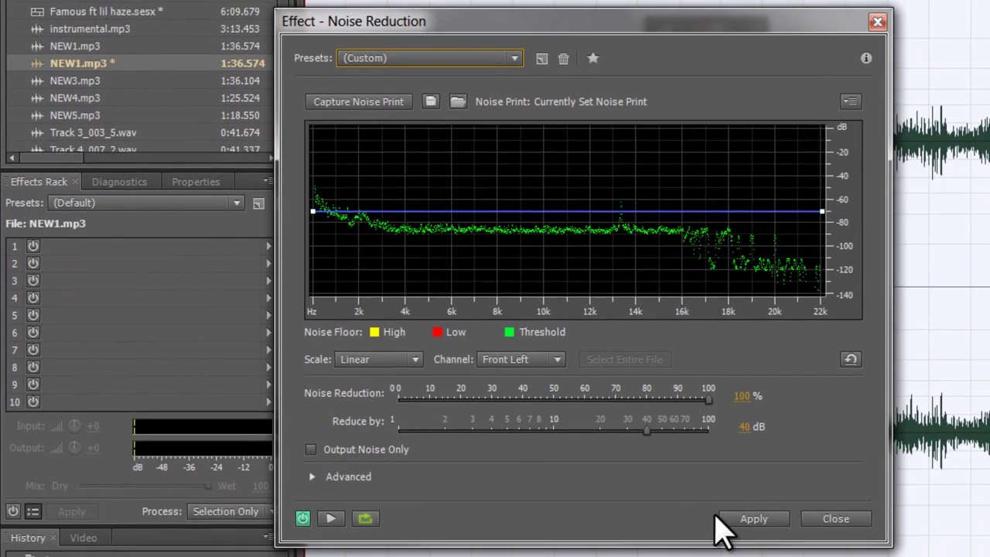
pyautogui.click(751, 540)
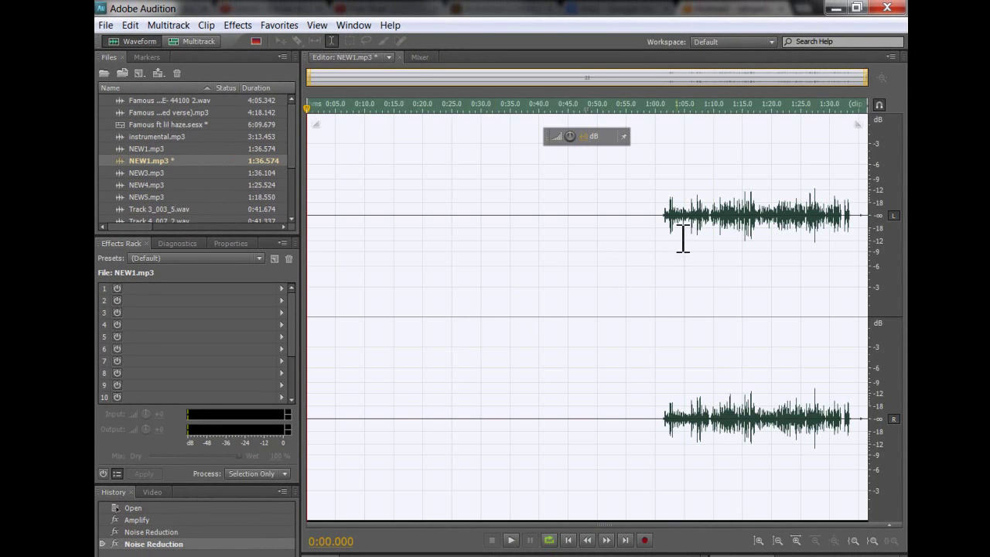
pyautogui.click(663, 247)
pyautogui.scroll(5, 673, 247)
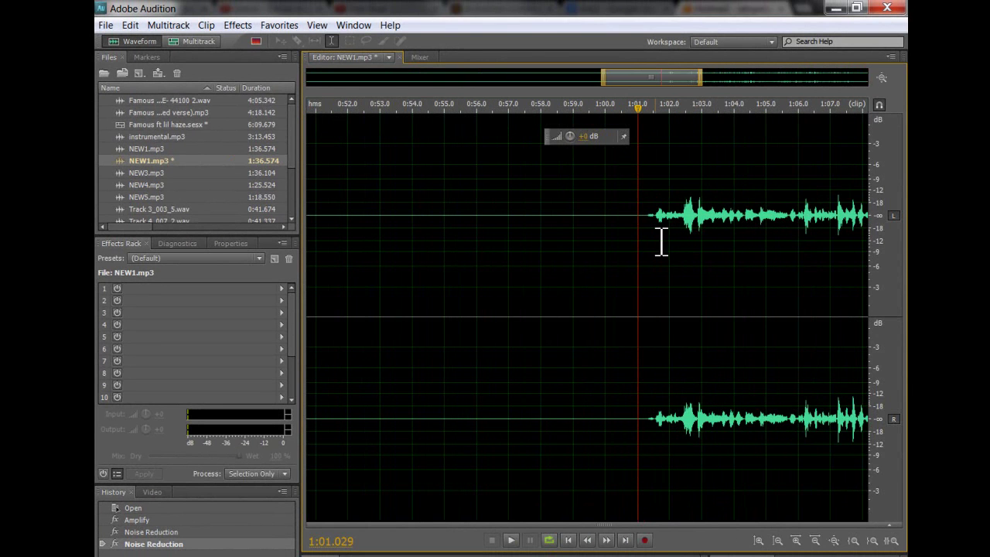
pyautogui.press('space')
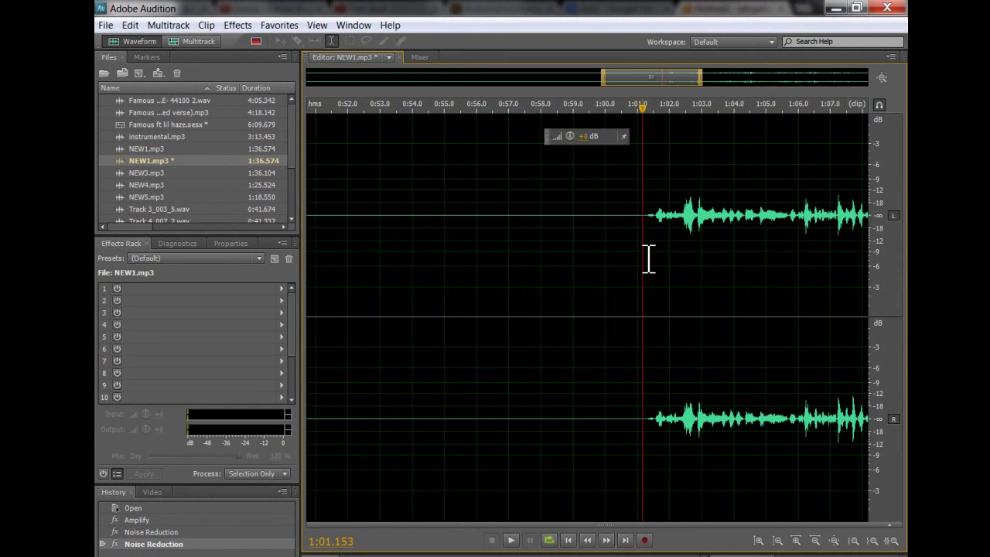
pyautogui.scroll(2, 651, 257)
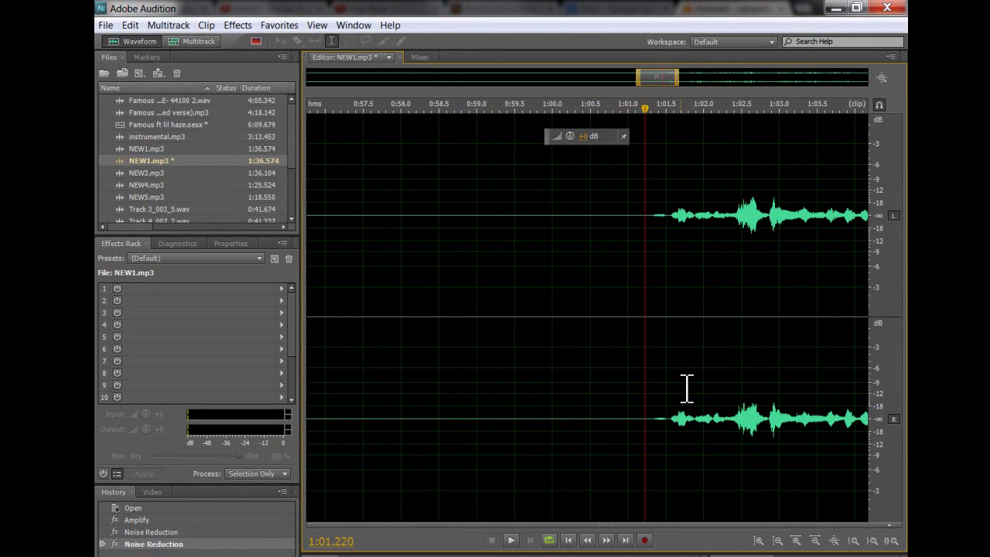
pyautogui.scroll(1, 687, 388)
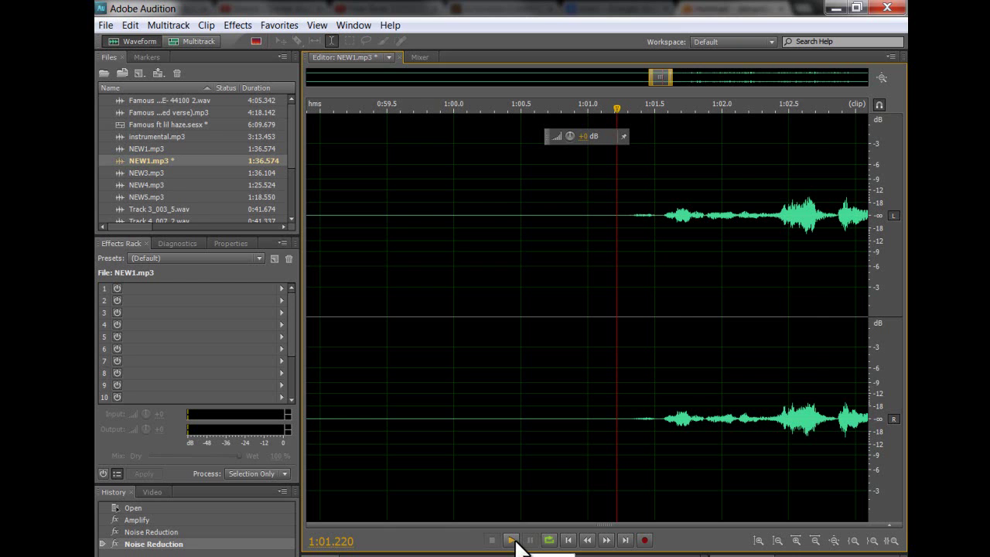
pyautogui.scroll(-1, 532, 510)
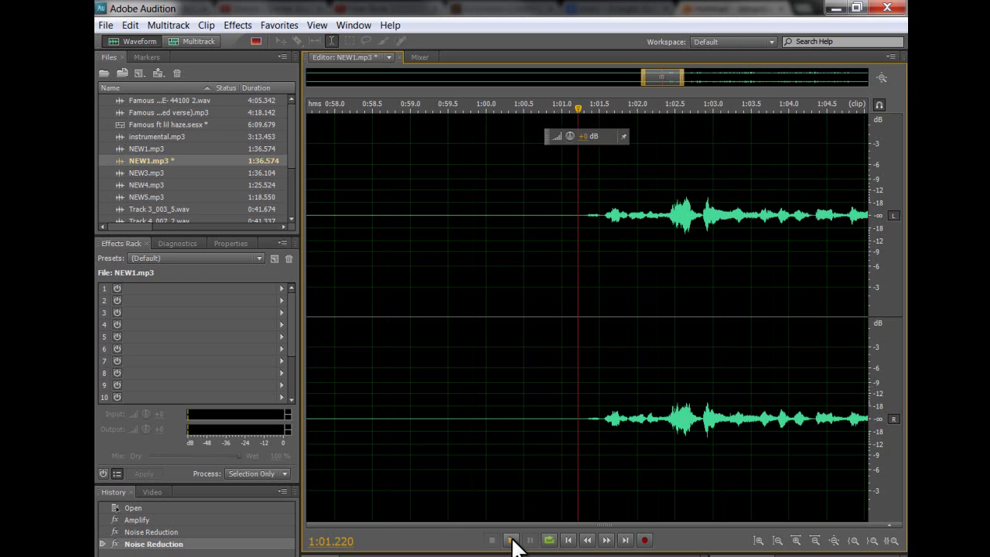
pyautogui.click(512, 541)
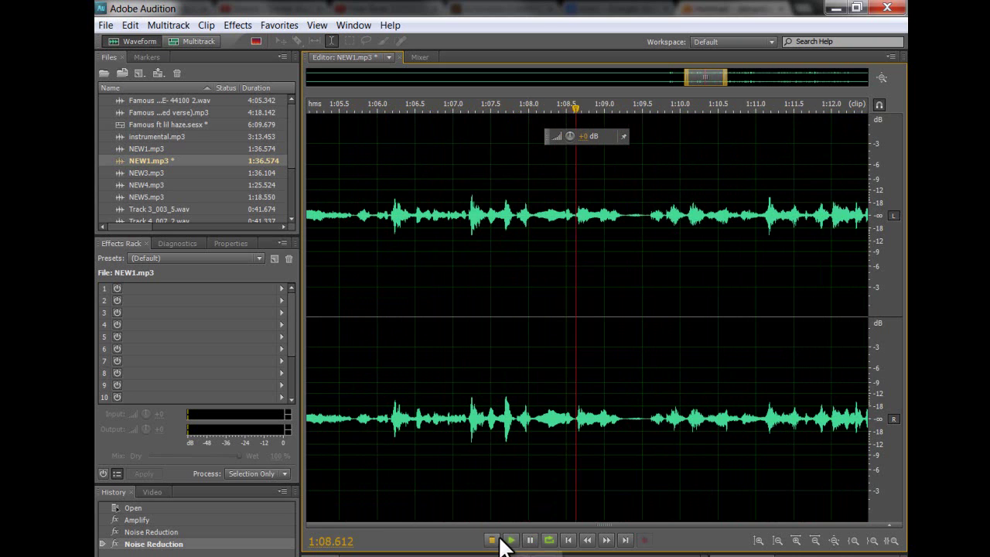
pyautogui.click(495, 540)
pyautogui.click(492, 491)
pyautogui.scroll(-3, 499, 485)
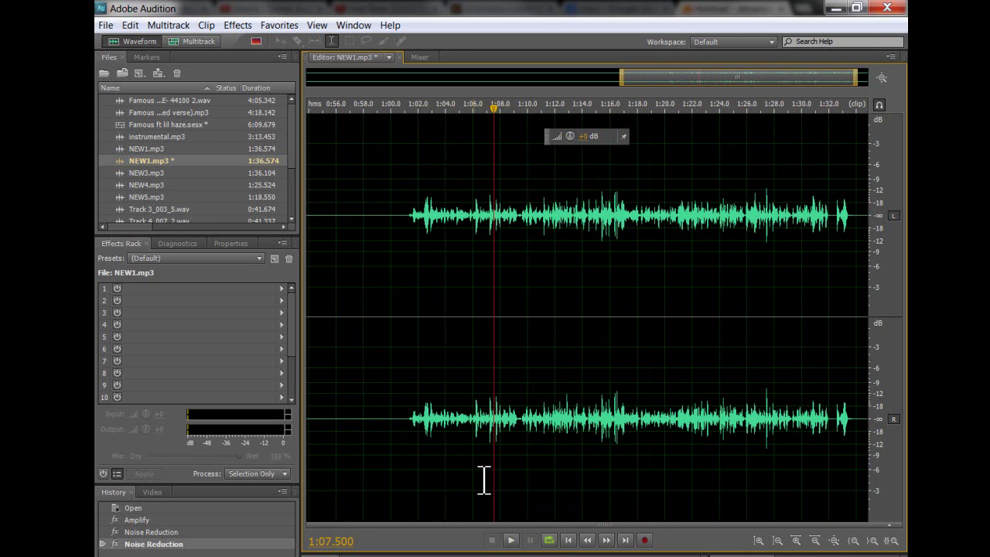
pyautogui.click(415, 455)
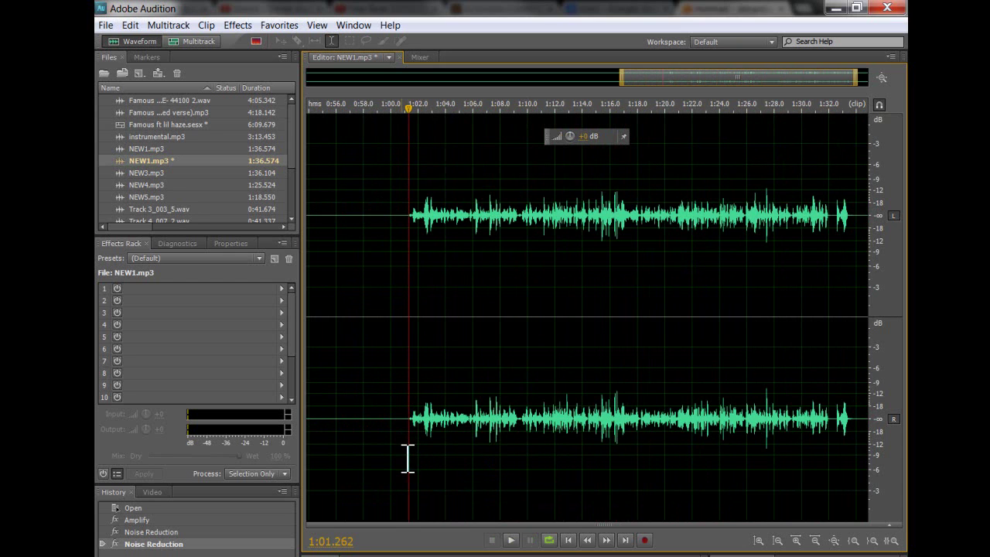
pyautogui.click(407, 459)
pyautogui.click(407, 457)
pyautogui.scroll(2, 418, 455)
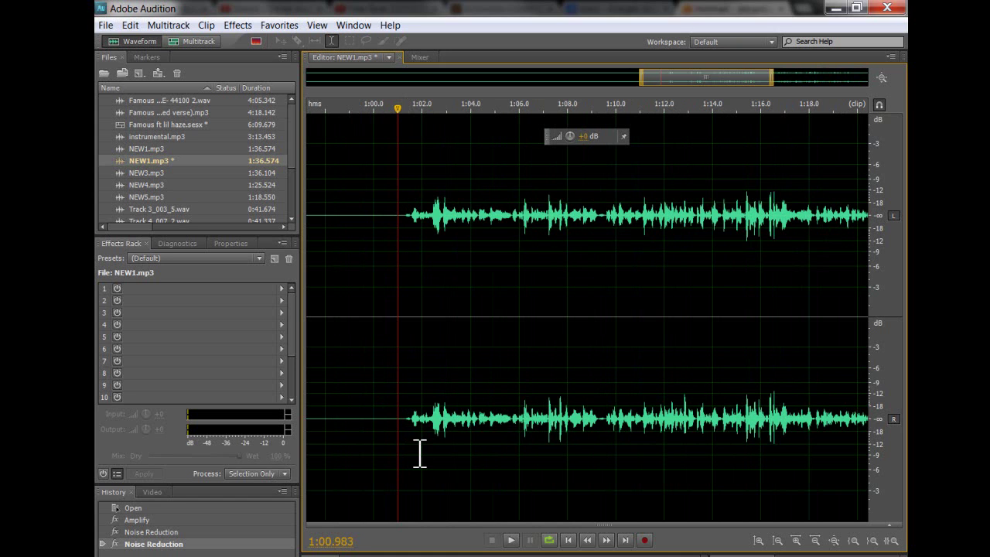
# Select the silent tail from 1:34.393 to the end and lower its volume with the HUD knob
pyautogui.click(705, 472)
pyautogui.moveTo(721, 78); pyautogui.dragTo(835, 82)
pyautogui.moveTo(816, 222); pyautogui.dragTo(867, 222)
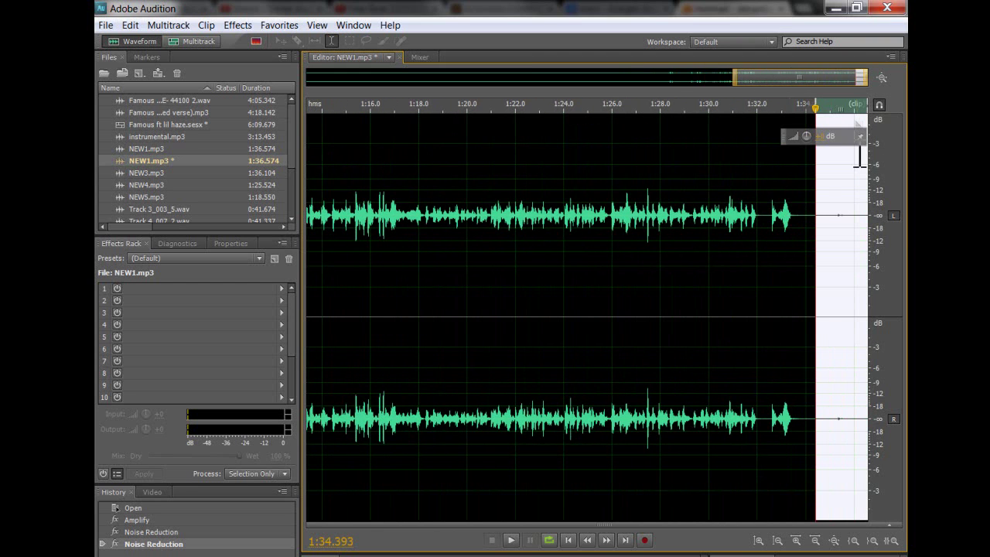
pyautogui.moveTo(803, 137); pyautogui.dragTo(437, 184)
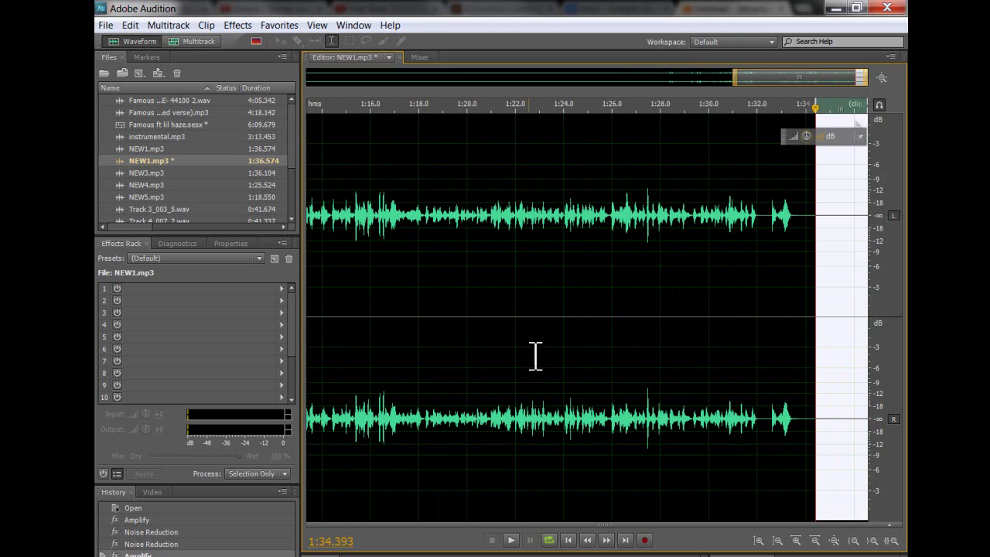
pyautogui.doubleClick(529, 297)
pyautogui.scroll(-2, 559, 311)
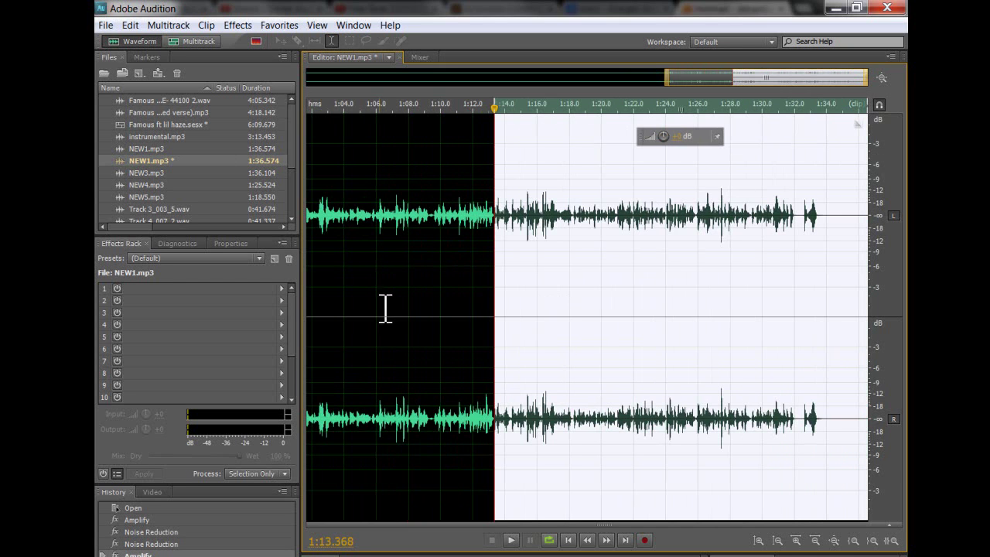
pyautogui.scroll(-1, 387, 307)
# Select from 1:01.029 to the end and load Dynamics Processing's Rock Vocal preset
pyautogui.click(399, 261)
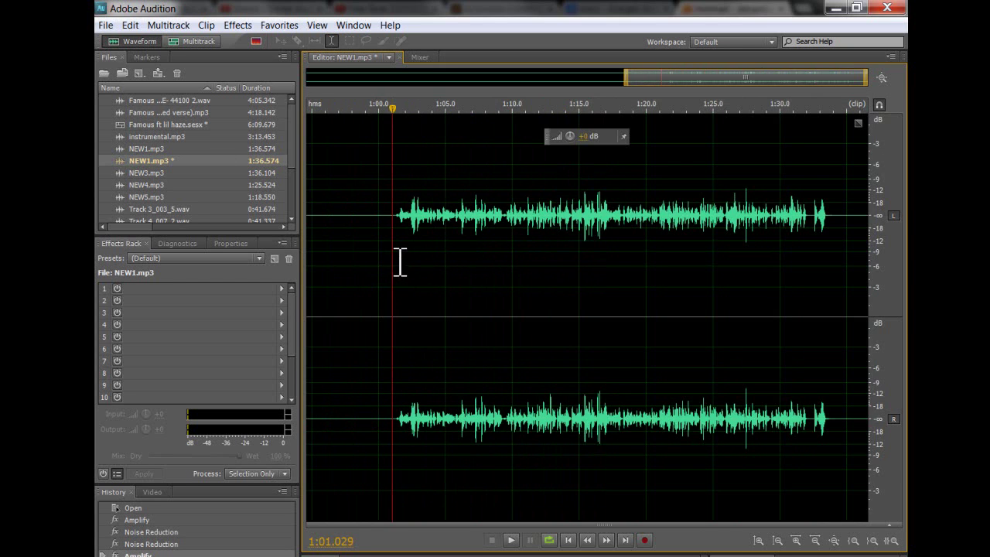
pyautogui.moveTo(399, 262); pyautogui.dragTo(844, 272)
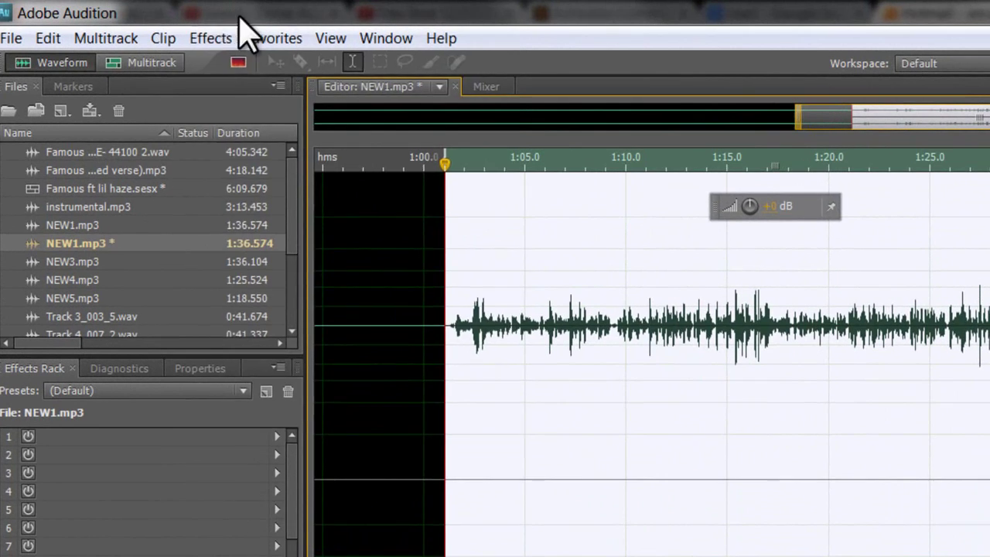
pyautogui.click(217, 39)
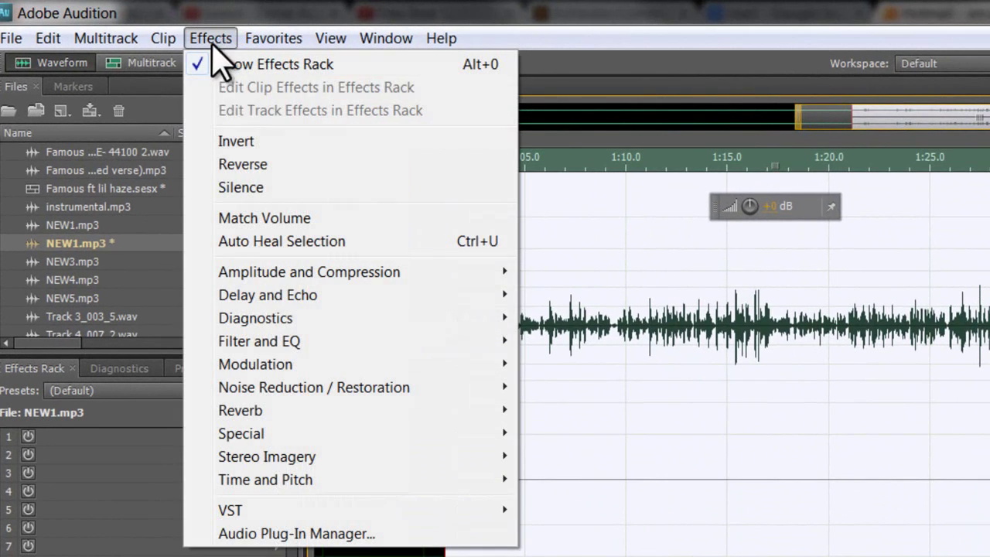
pyautogui.moveTo(285, 278)
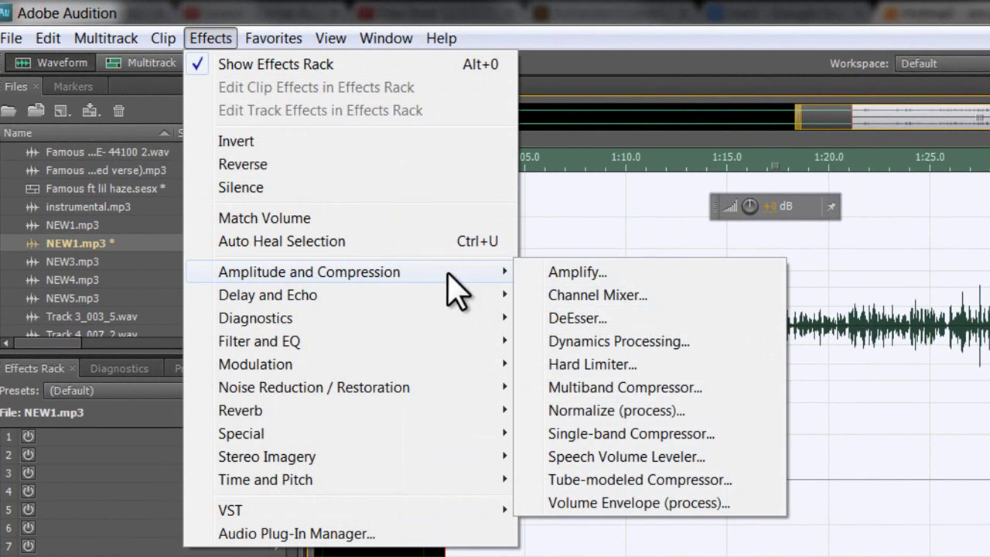
pyautogui.click(619, 341)
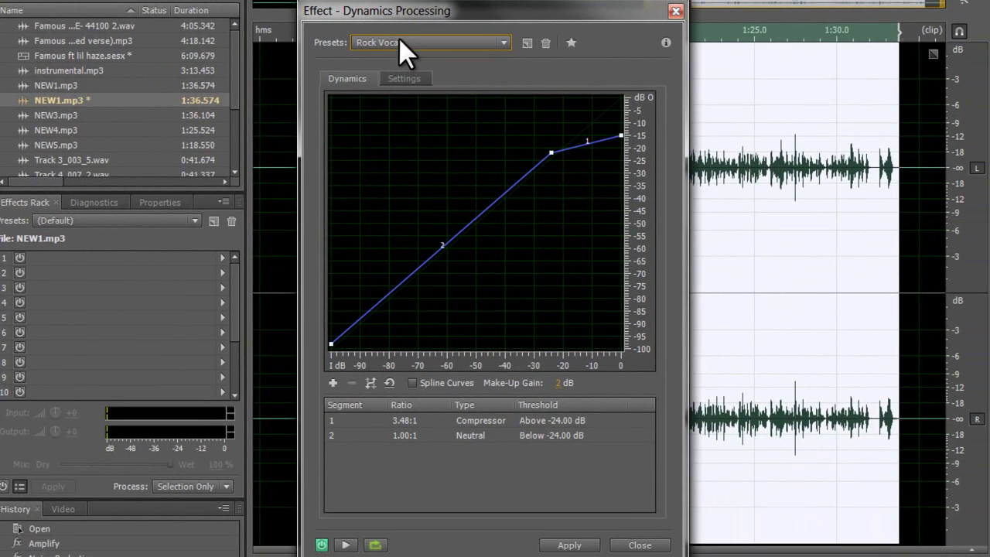
pyautogui.click(398, 41)
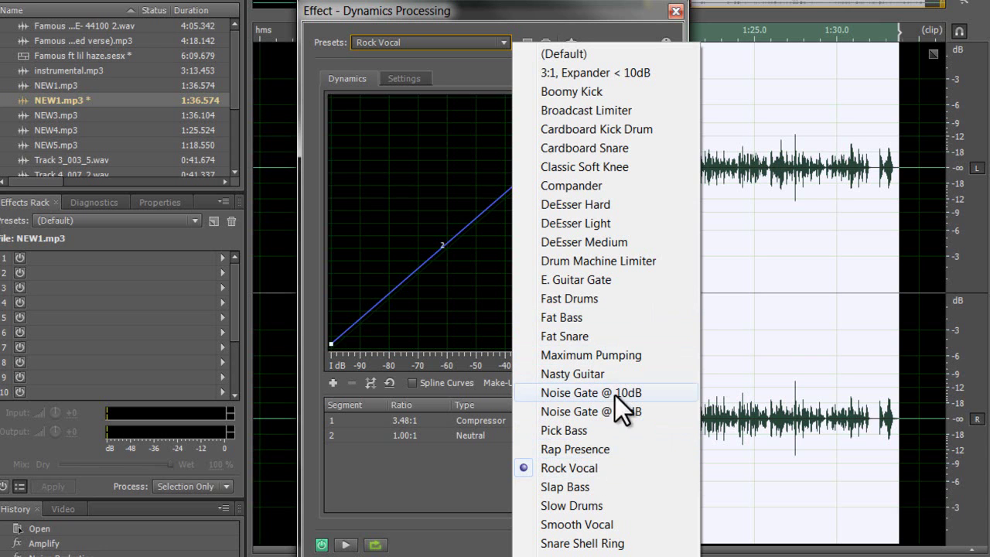
pyautogui.click(590, 467)
# Apply the Rock Vocal compression, then load the Graphic Equalizer (20 Bands) Liven up dead samples preset
pyautogui.click(570, 544)
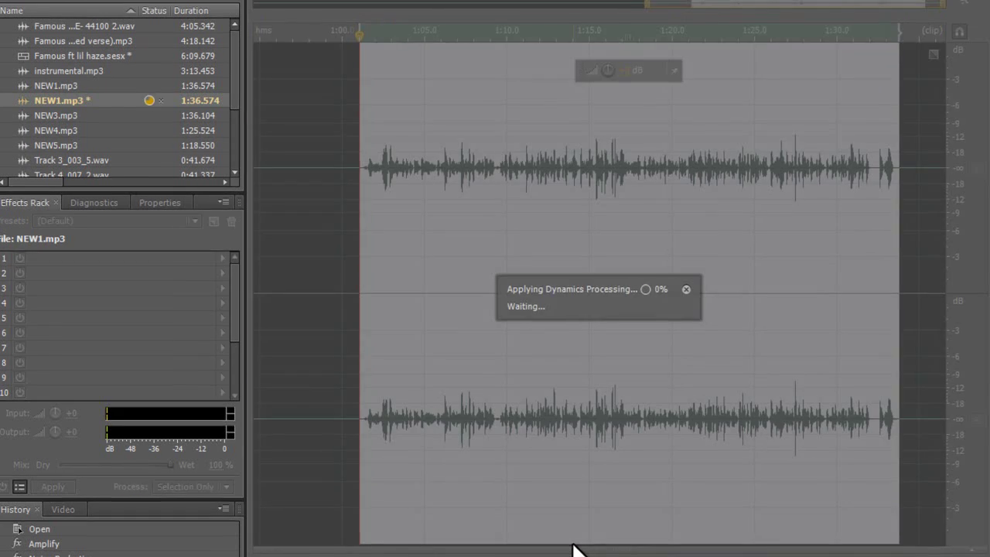
pyautogui.click(187, 34)
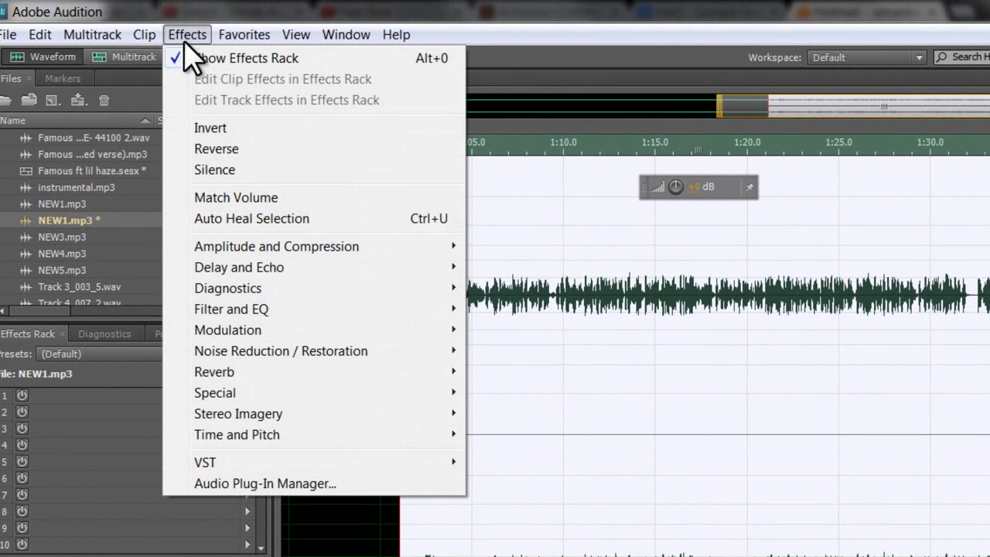
pyautogui.moveTo(249, 309)
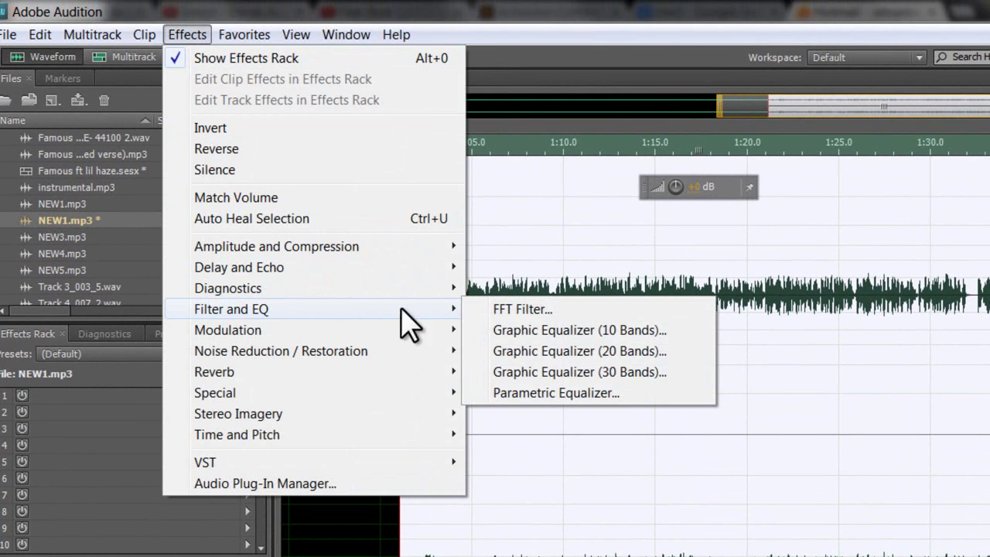
pyautogui.click(545, 352)
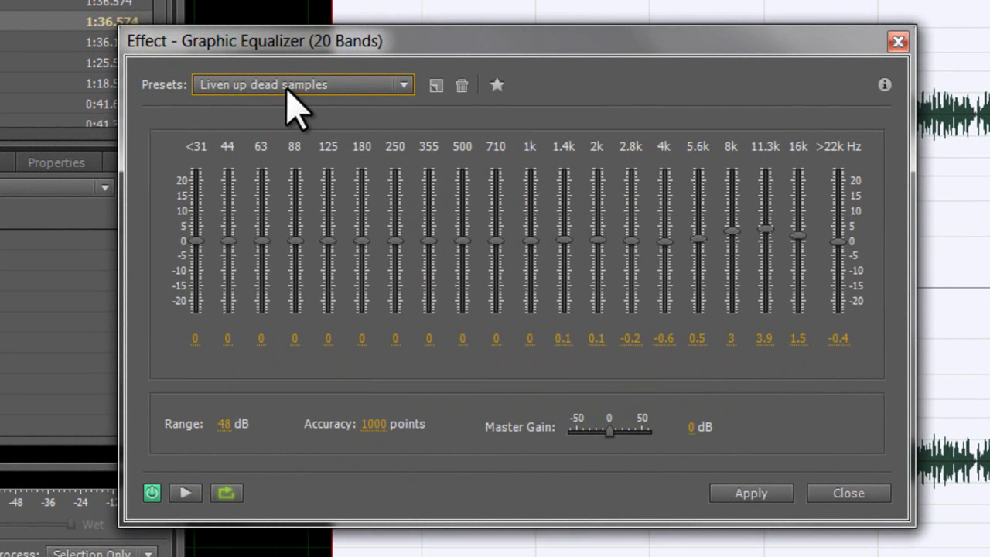
pyautogui.click(294, 87)
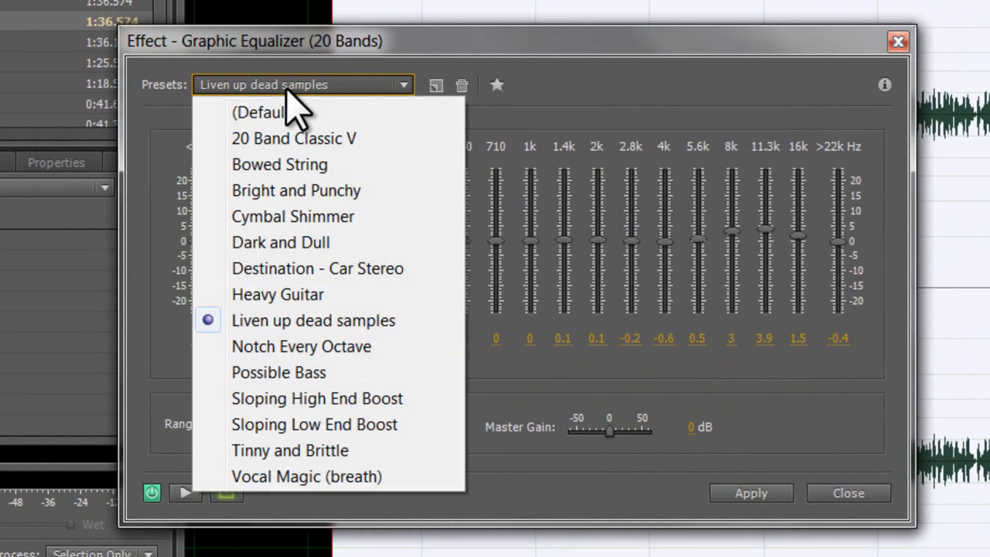
pyautogui.click(432, 70)
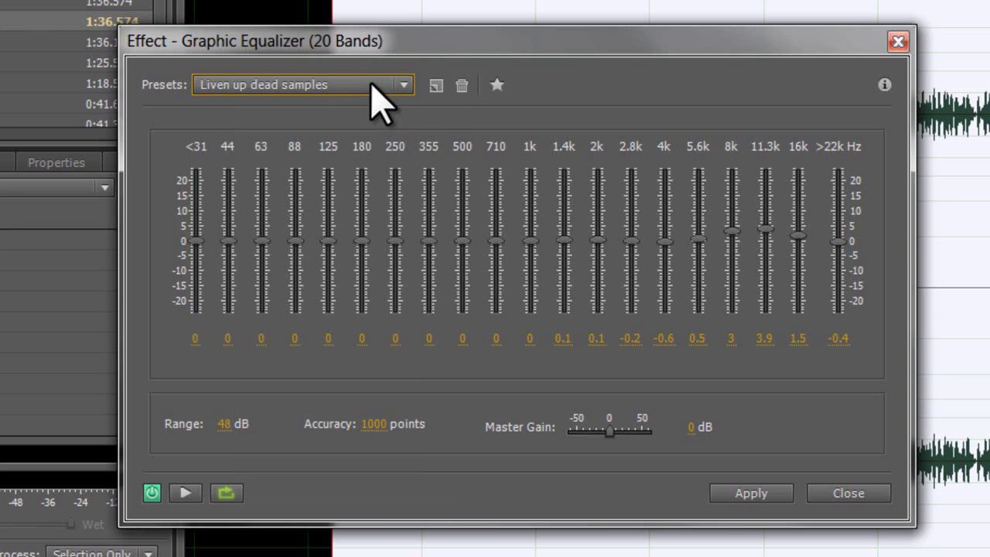
# Look over the EQ presets and cancel saving the settings as a new preset
pyautogui.click(400, 85)
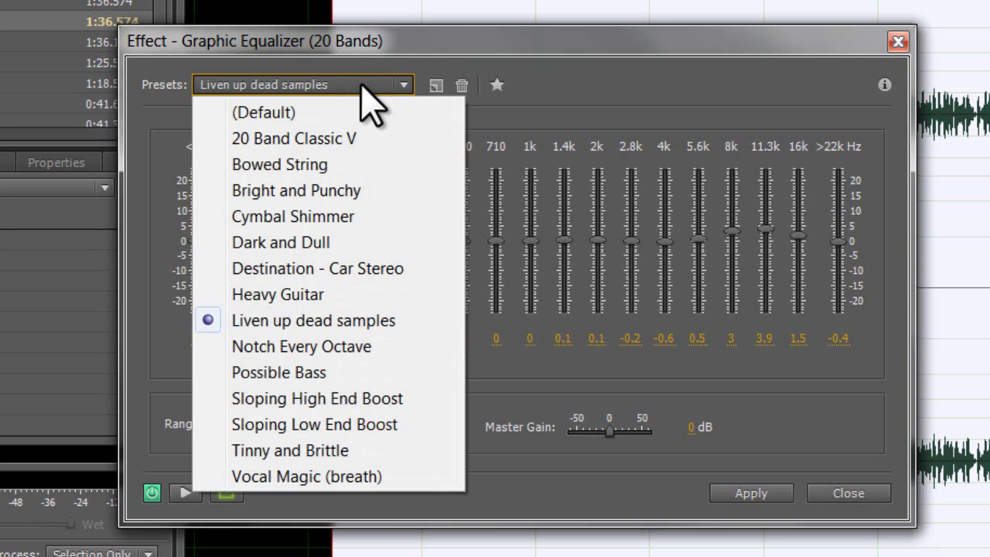
pyautogui.click(387, 85)
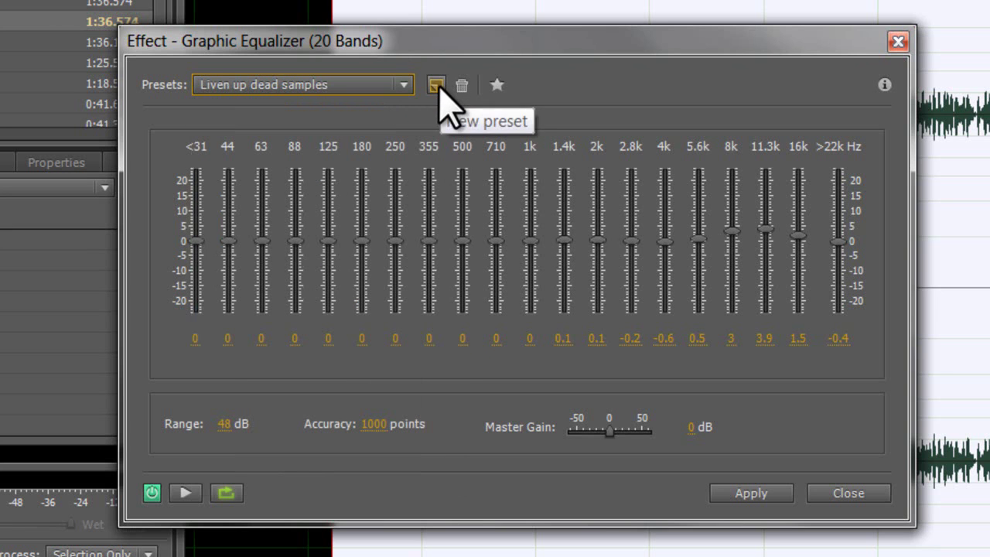
pyautogui.click(436, 85)
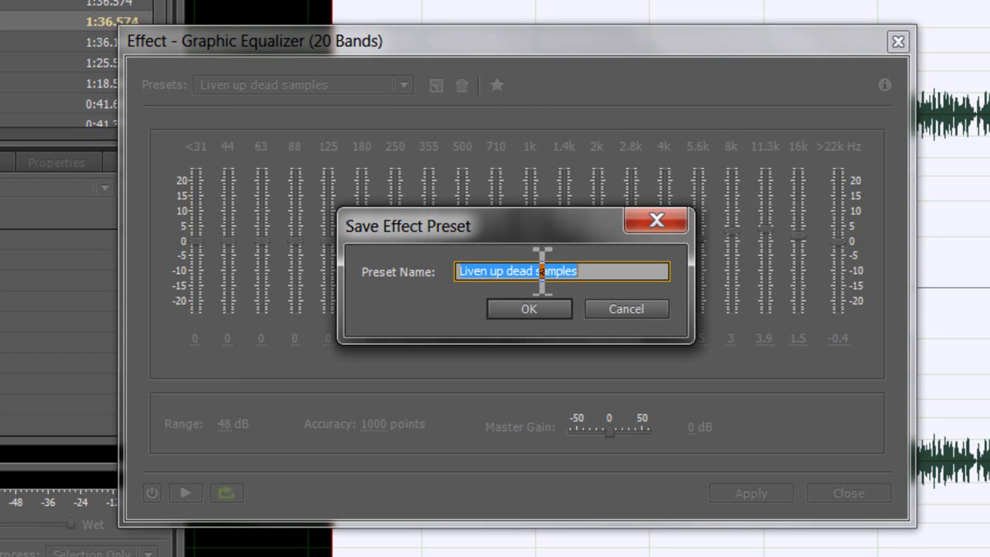
pyautogui.click(600, 310)
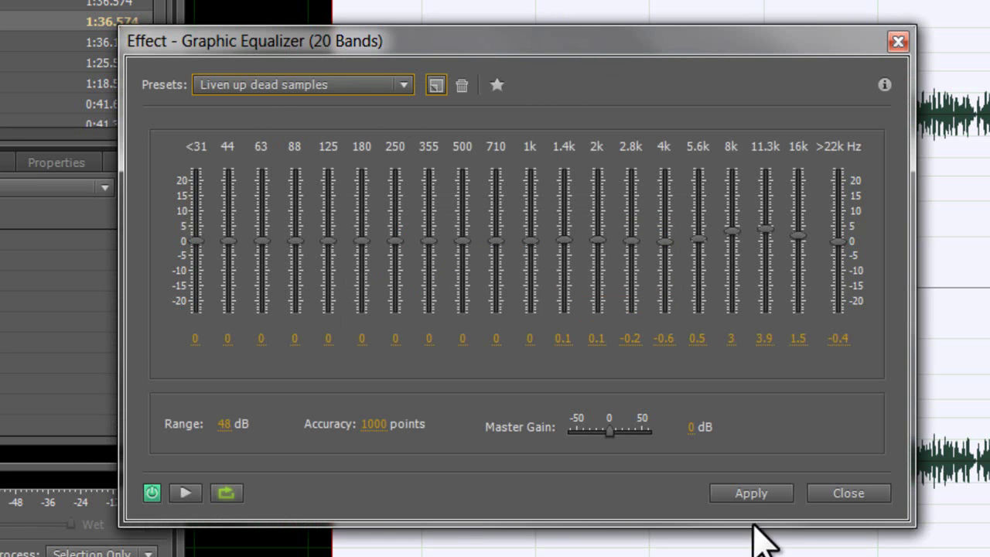
# Apply the Liven up dead samples EQ, then try Studio Reverb's Mastering Reverb preset and close it unapplied
pyautogui.click(749, 496)
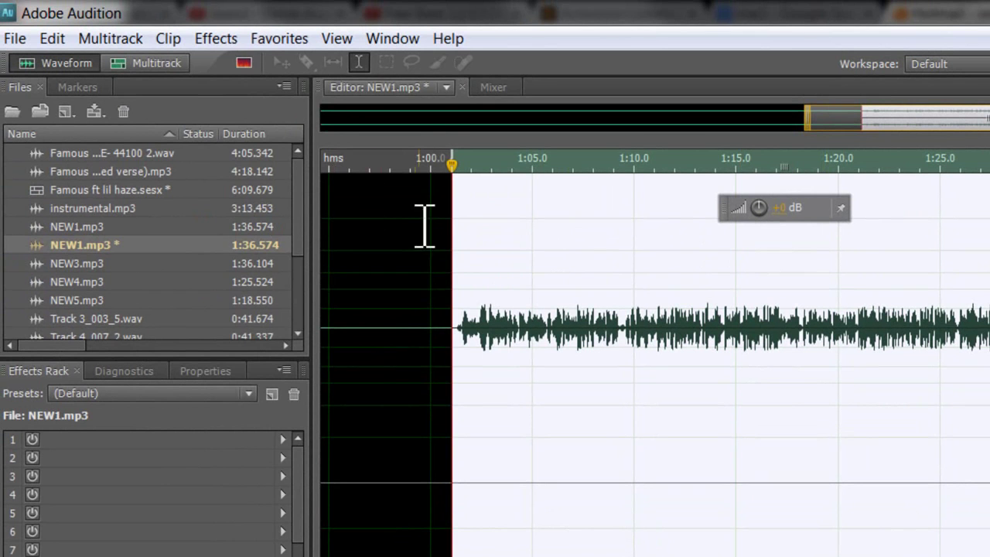
pyautogui.click(217, 40)
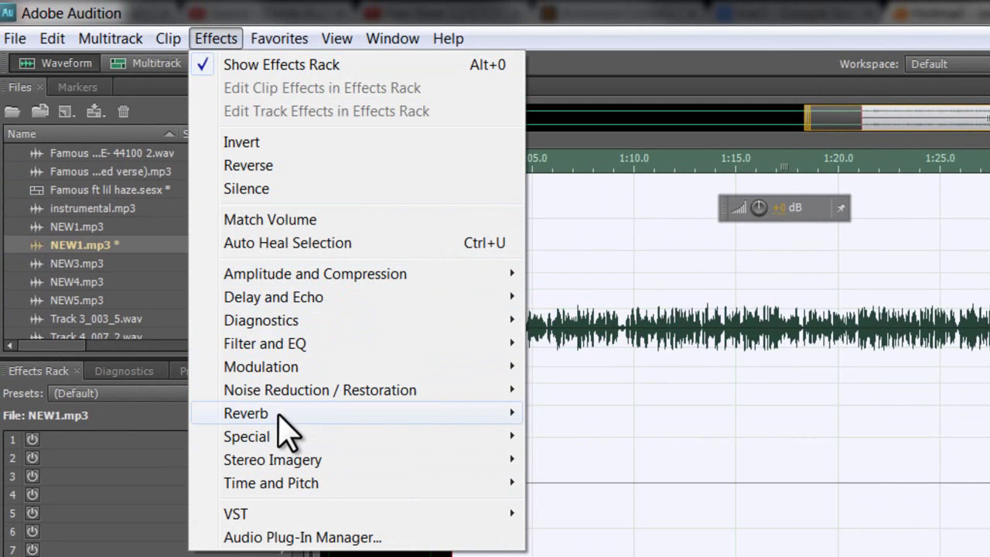
pyautogui.moveTo(279, 413)
pyautogui.click(542, 483)
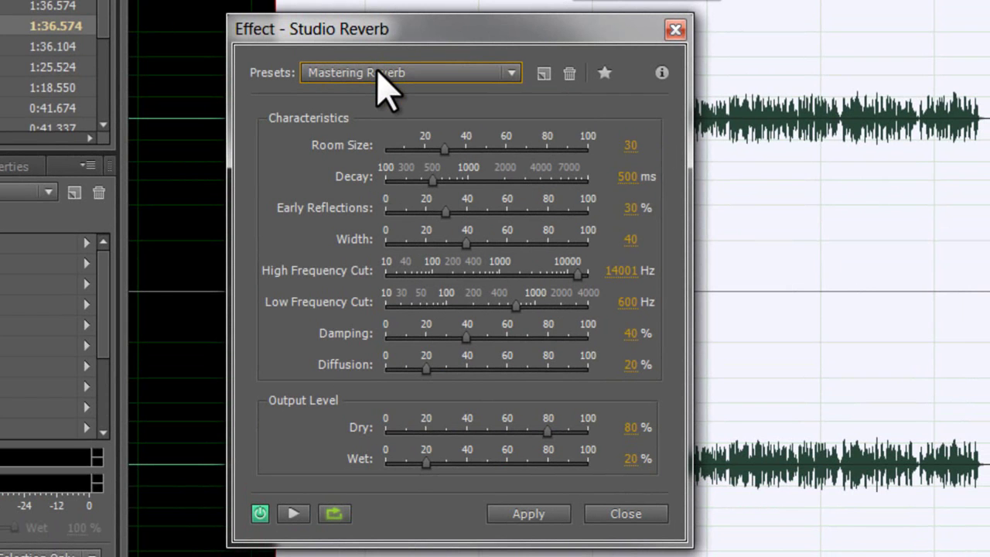
pyautogui.click(385, 85)
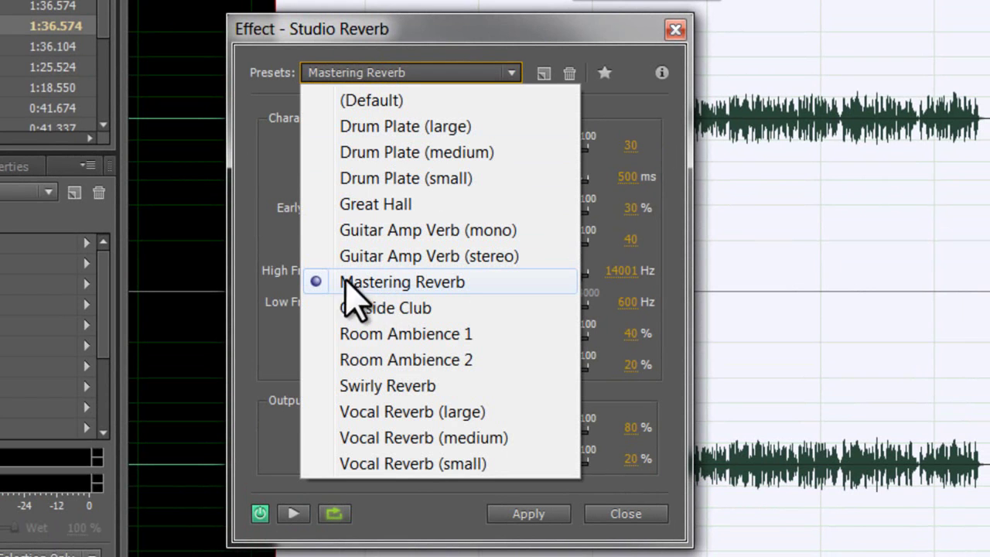
pyautogui.click(271, 252)
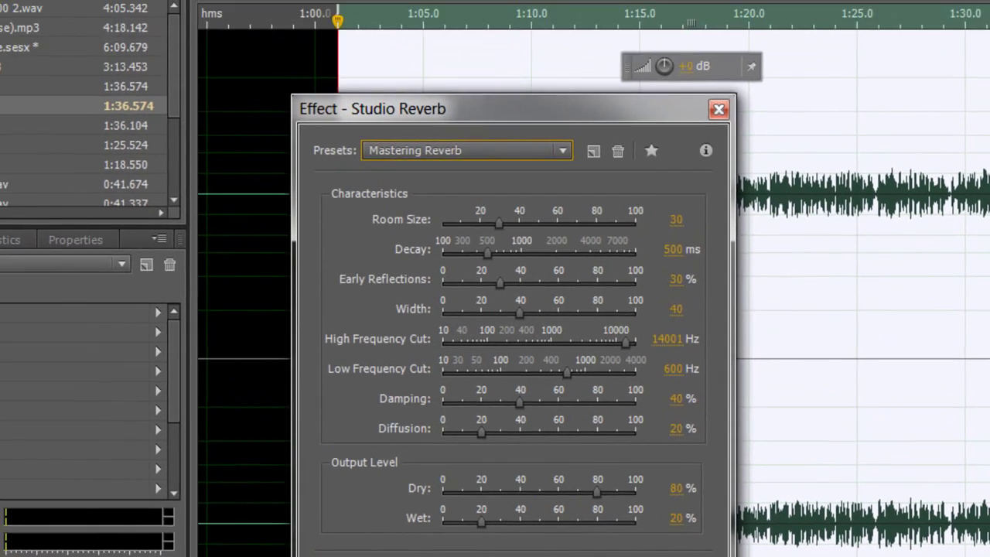
pyautogui.click(626, 515)
# Open the Mastering effect for NEW1.mp3 from Effects > Special and briefly preview it
pyautogui.click(210, 38)
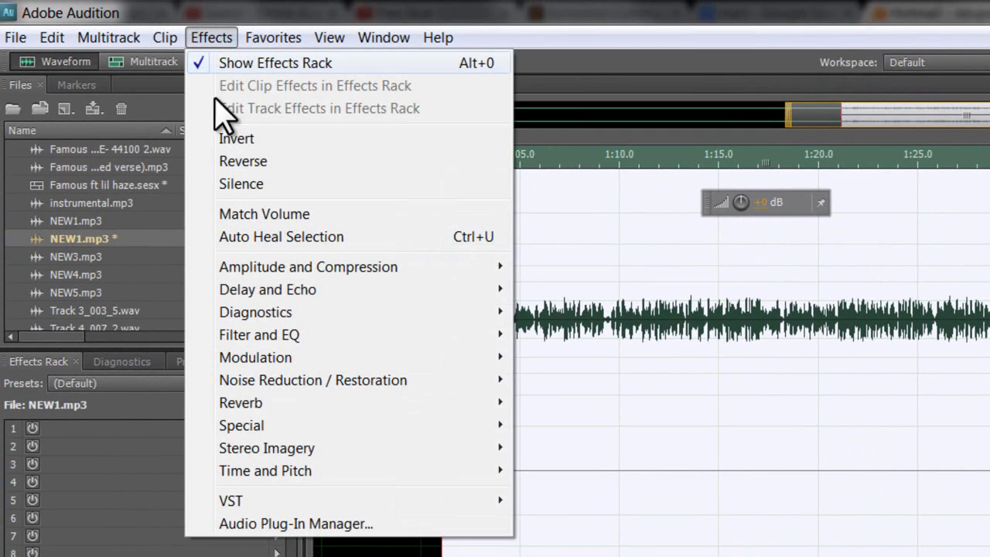
pyautogui.moveTo(347, 413)
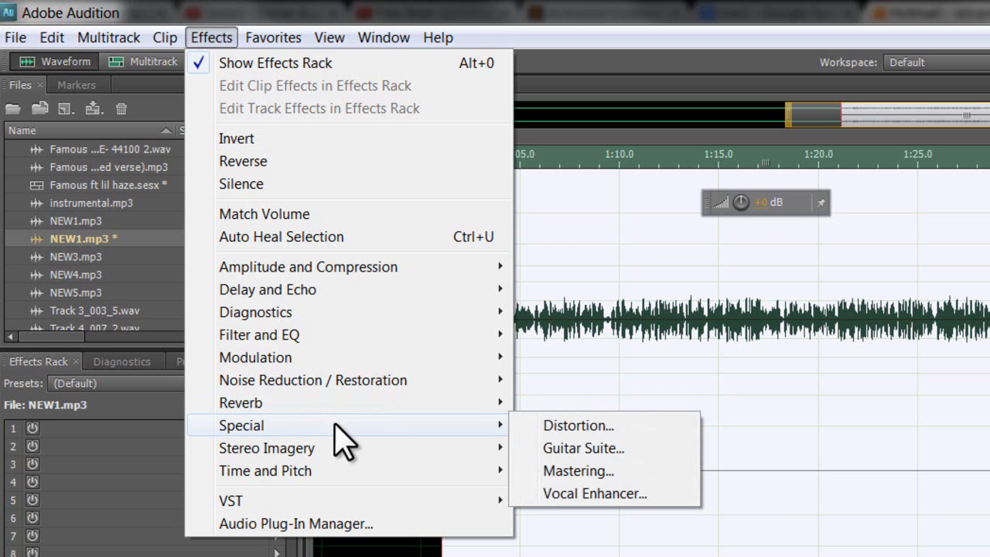
pyautogui.click(578, 472)
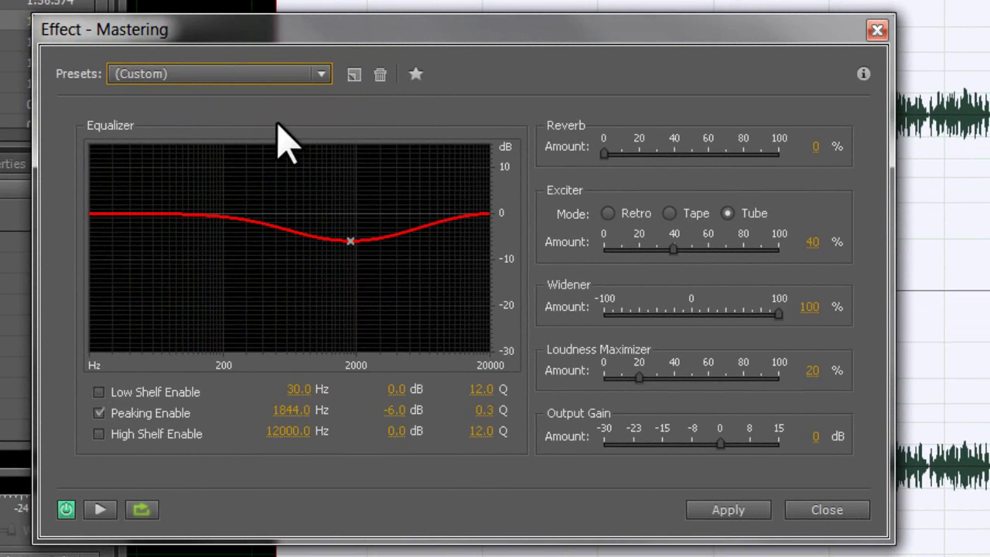
pyautogui.click(100, 509)
pyautogui.click(98, 510)
# Browse the Mastering presets list without choosing one, keeping the Custom settings
pyautogui.click(224, 74)
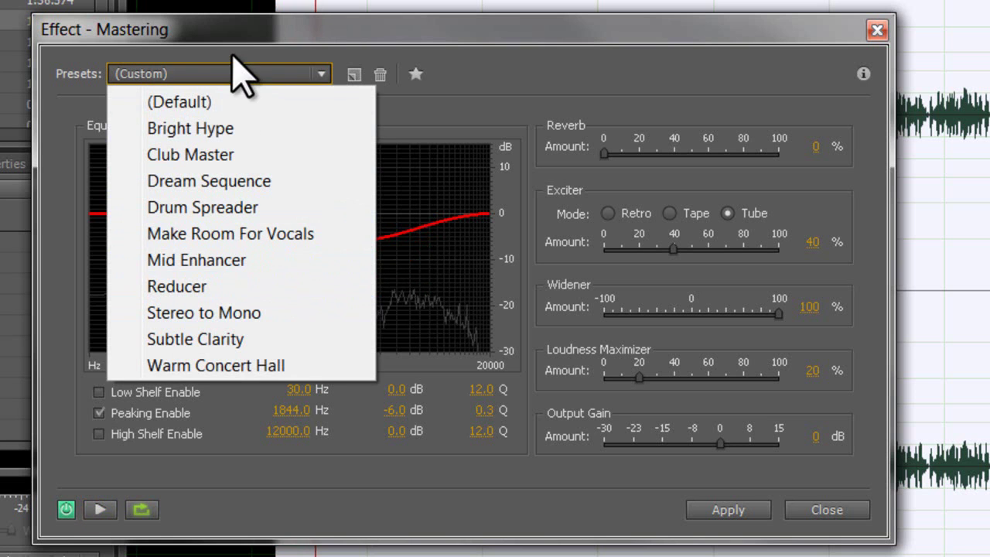
pyautogui.click(231, 55)
pyautogui.click(226, 75)
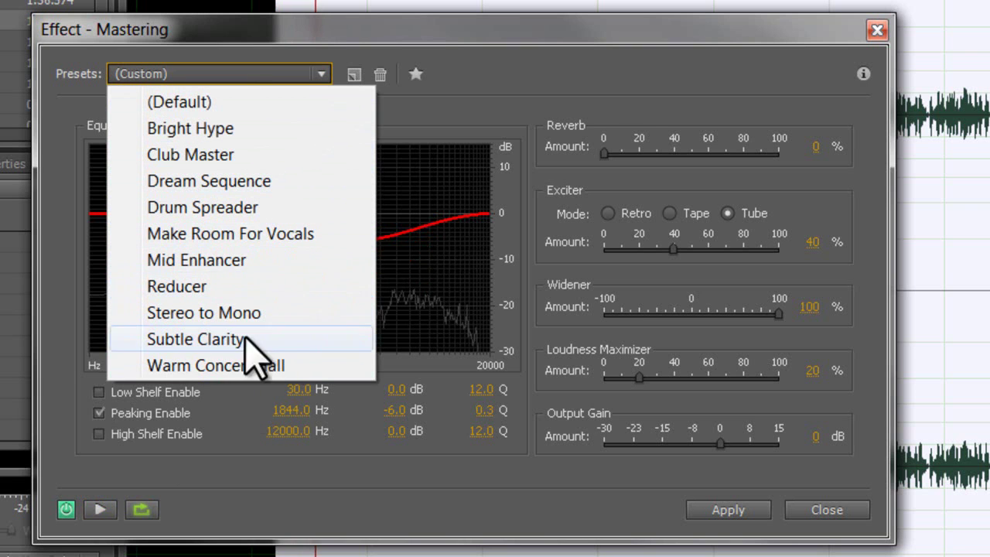
pyautogui.click(418, 50)
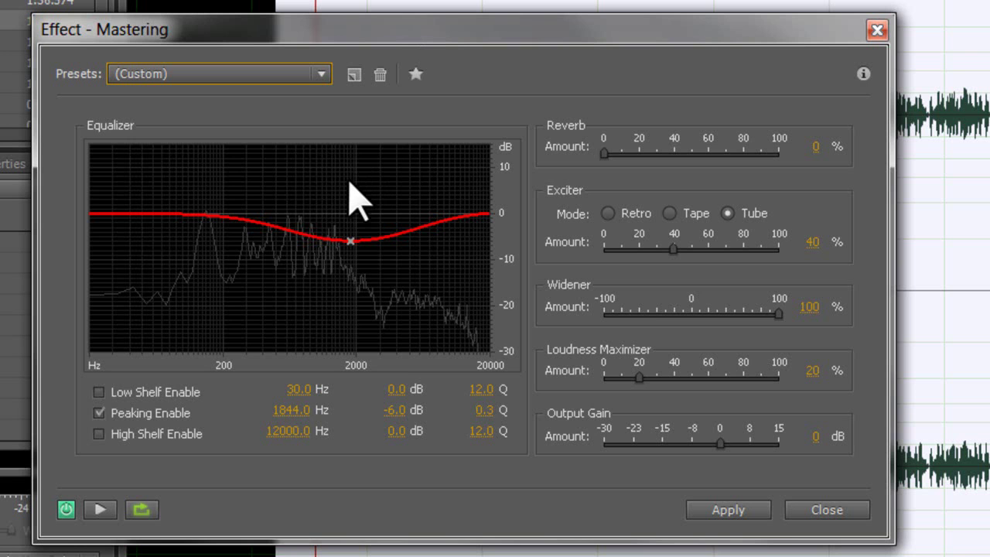
pyautogui.click(278, 74)
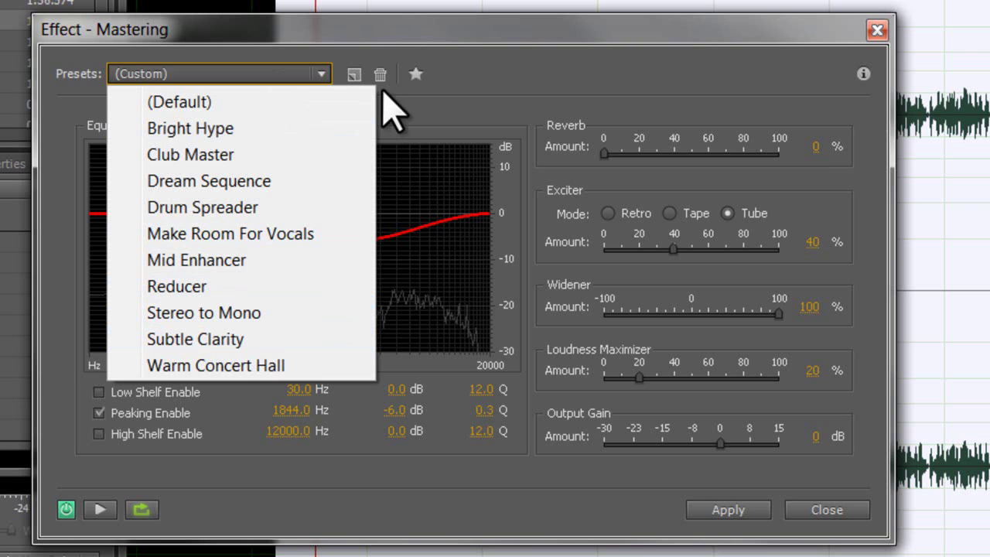
pyautogui.click(472, 76)
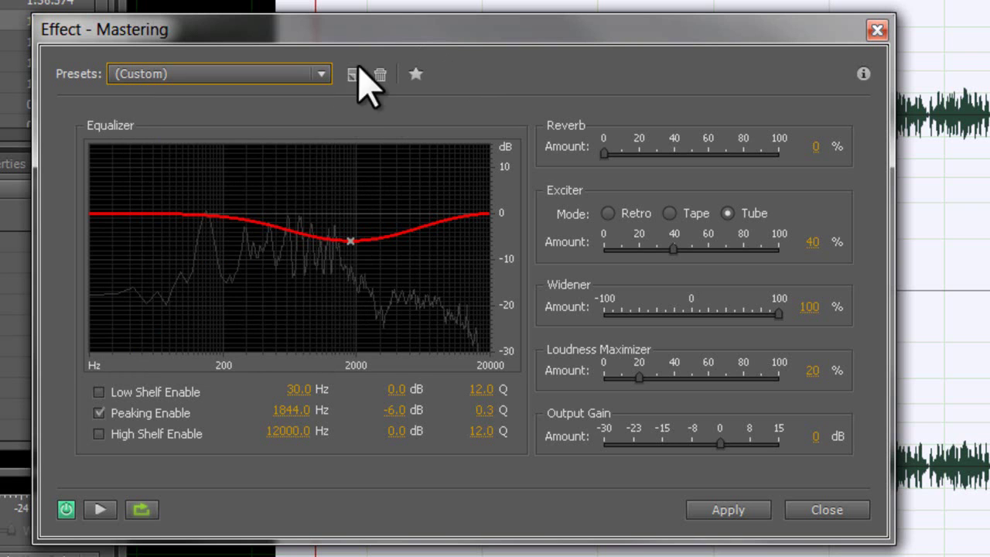
pyautogui.click(238, 74)
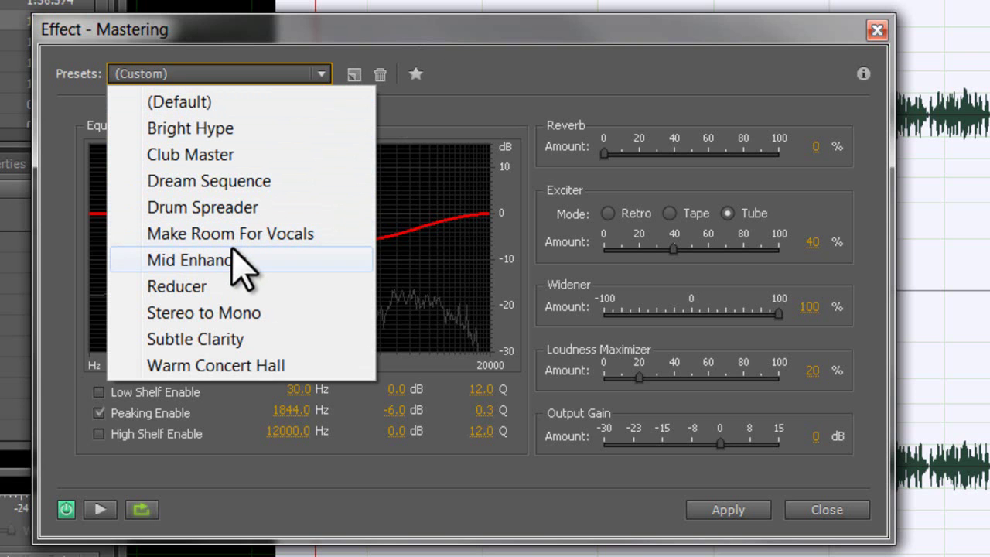
pyautogui.click(483, 107)
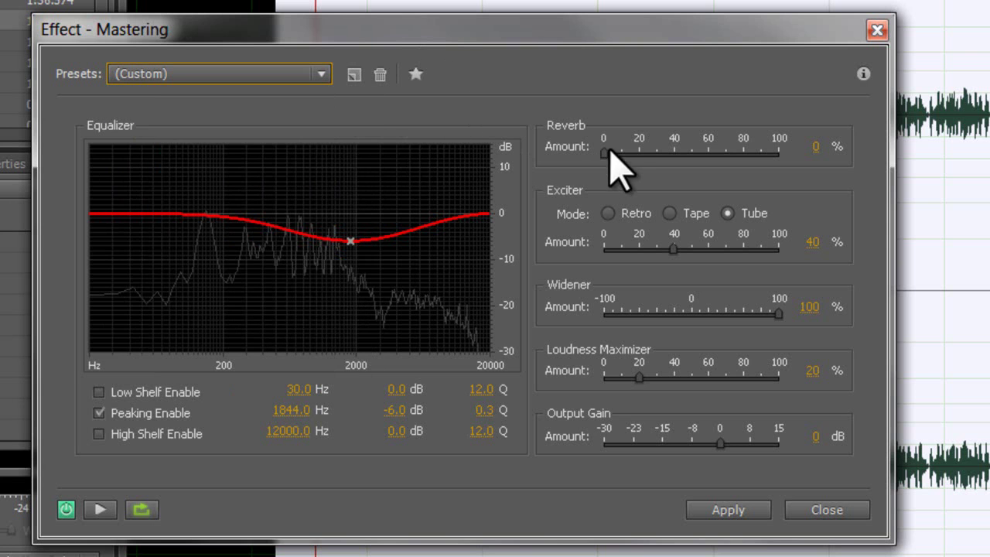
pyautogui.click(164, 77)
pyautogui.click(512, 37)
pyautogui.click(99, 510)
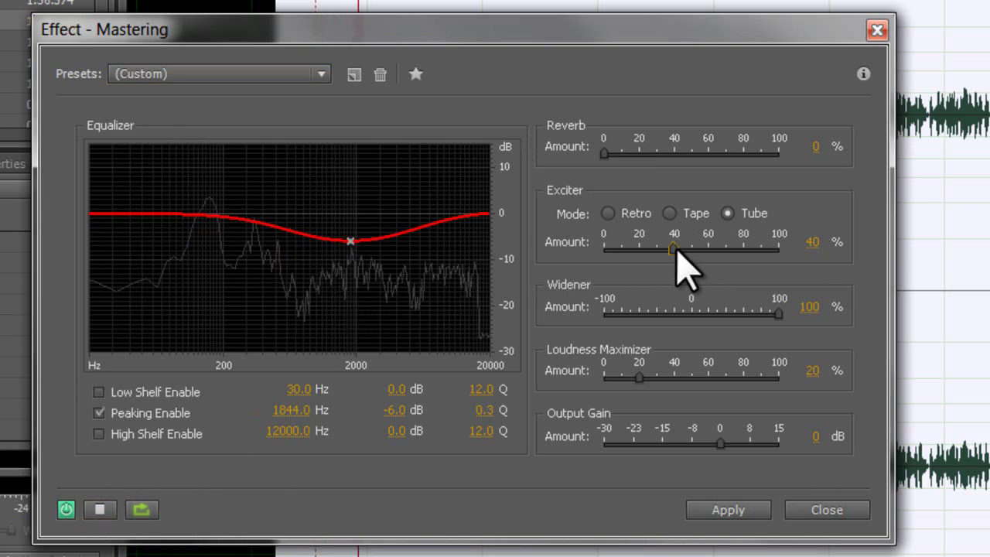
pyautogui.moveTo(675, 249); pyautogui.dragTo(911, 276)
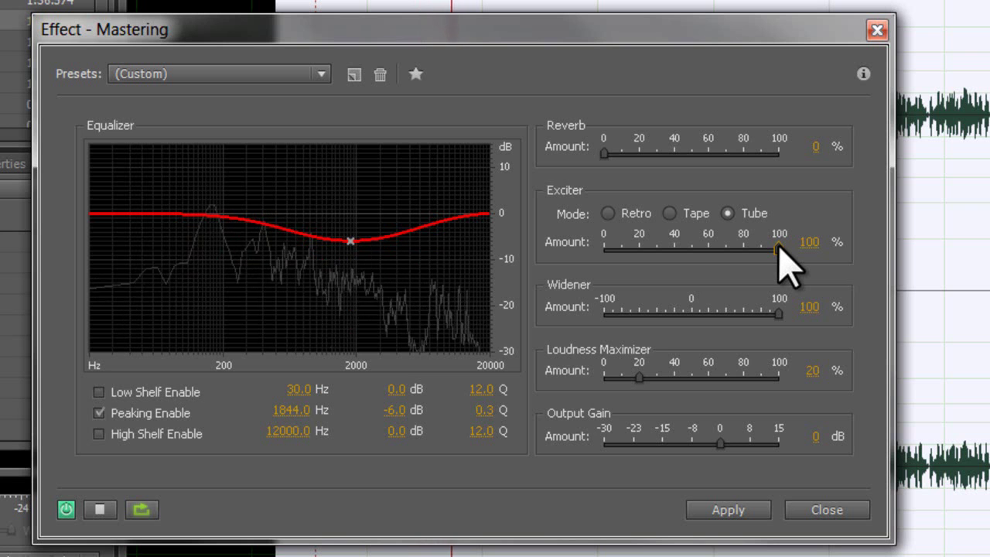
pyautogui.moveTo(777, 249); pyautogui.dragTo(530, 255)
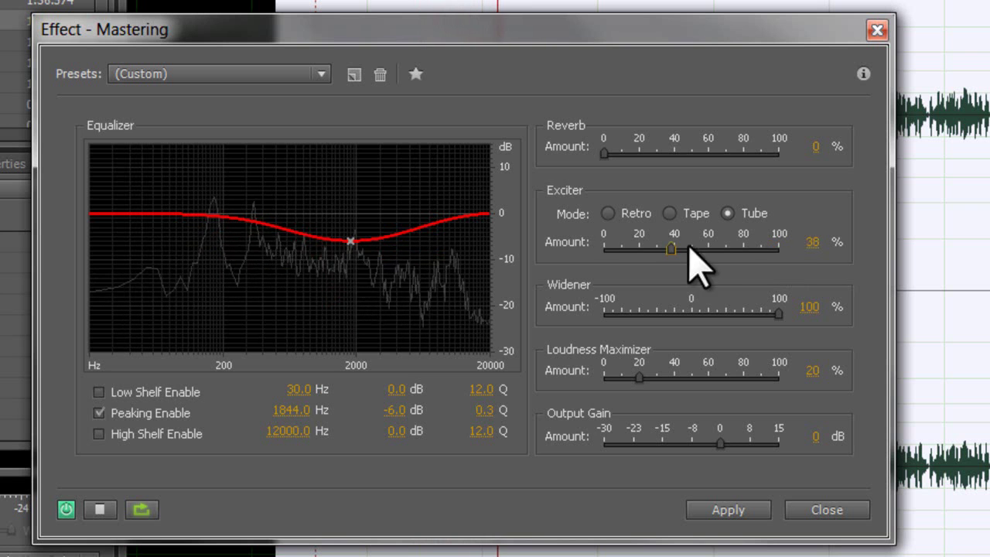
pyautogui.moveTo(364, 240); pyautogui.dragTo(692, 254)
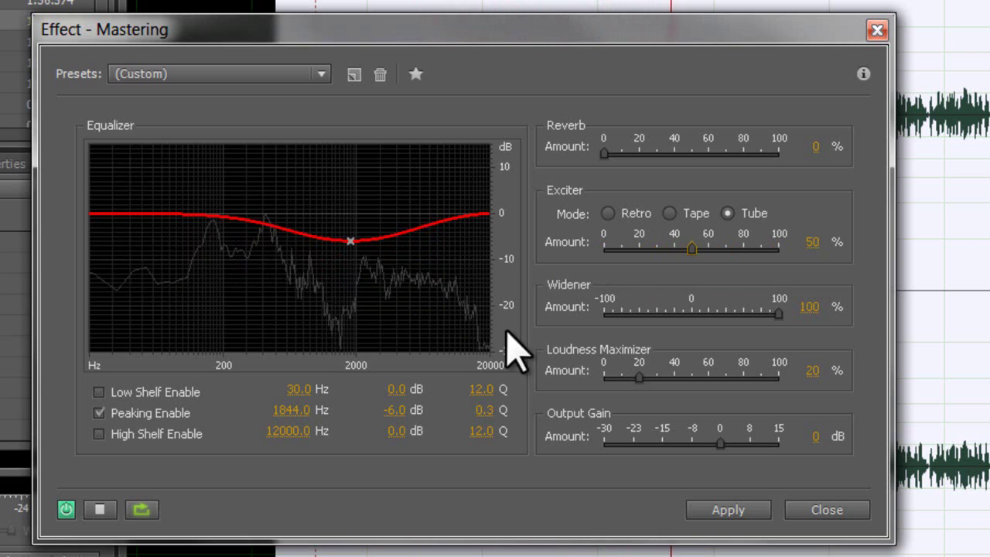
pyautogui.click(101, 510)
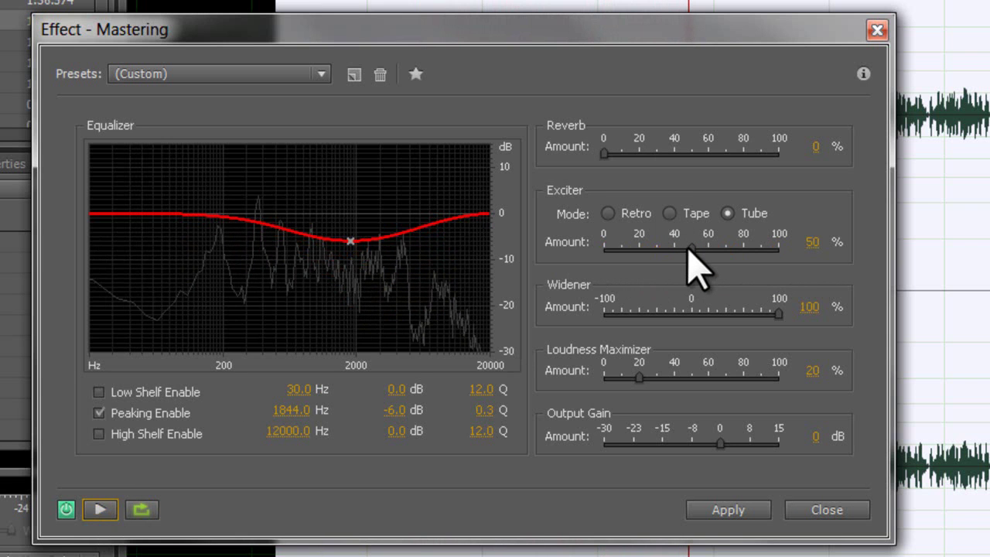
pyautogui.moveTo(691, 249); pyautogui.dragTo(667, 248)
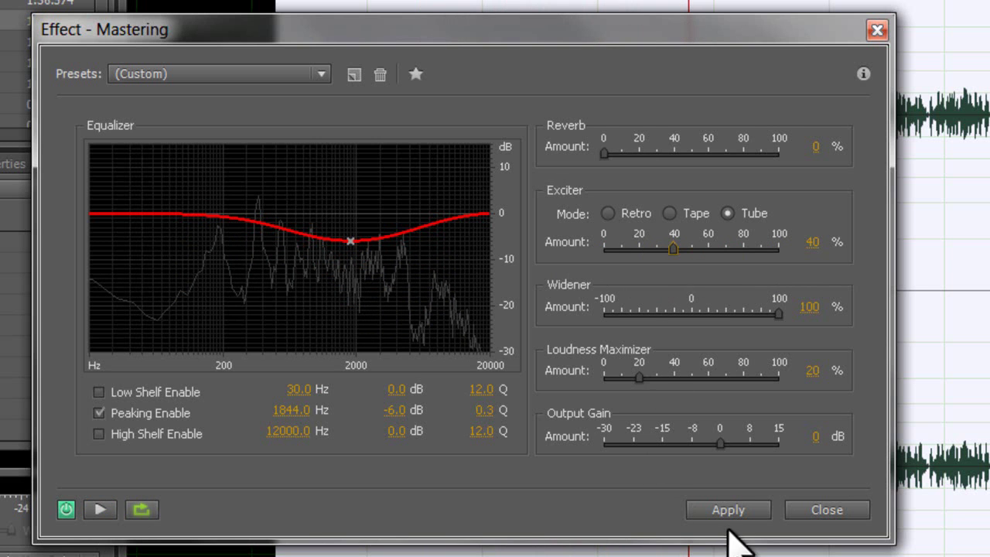
# Switch the Mastering preset to Make Room For Vocals
pyautogui.click(255, 77)
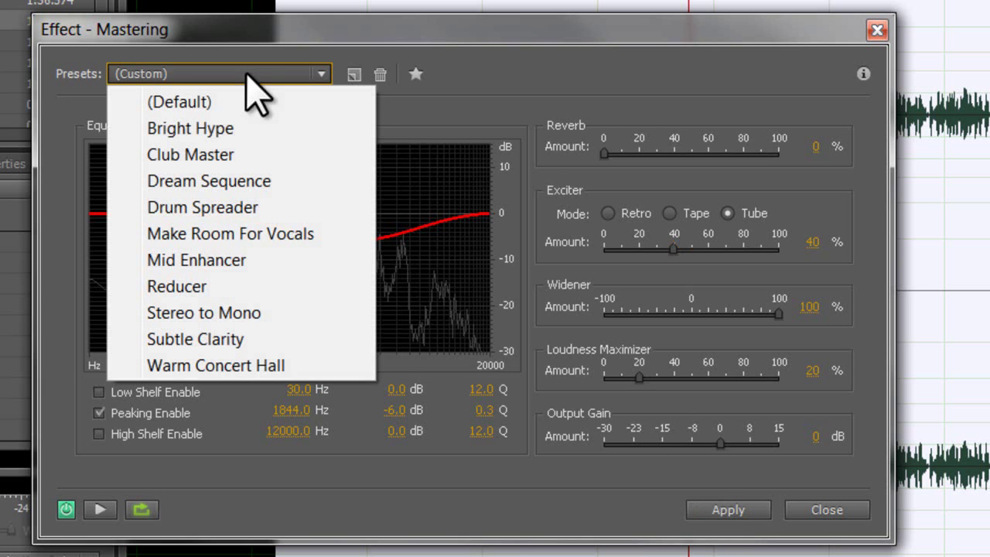
pyautogui.click(226, 313)
pyautogui.click(190, 72)
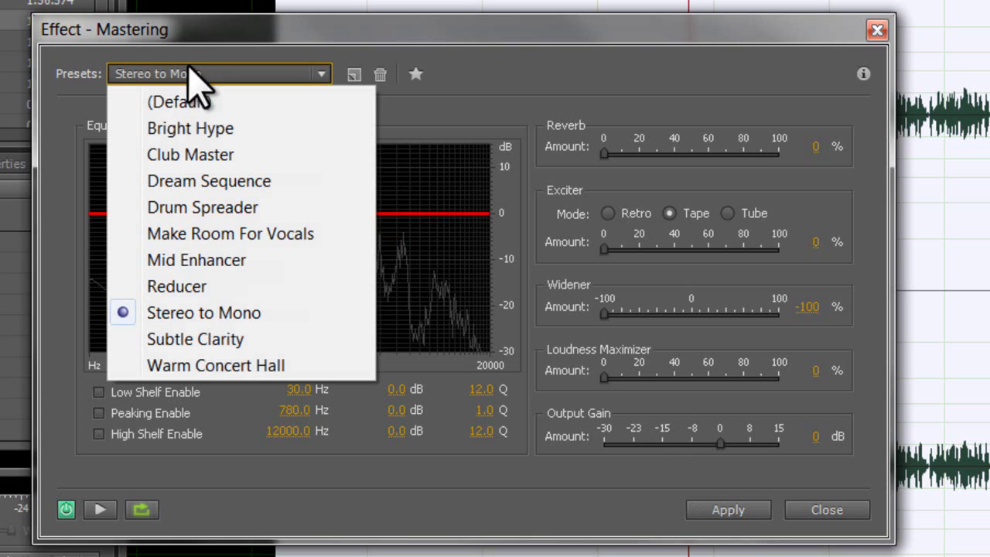
pyautogui.click(198, 232)
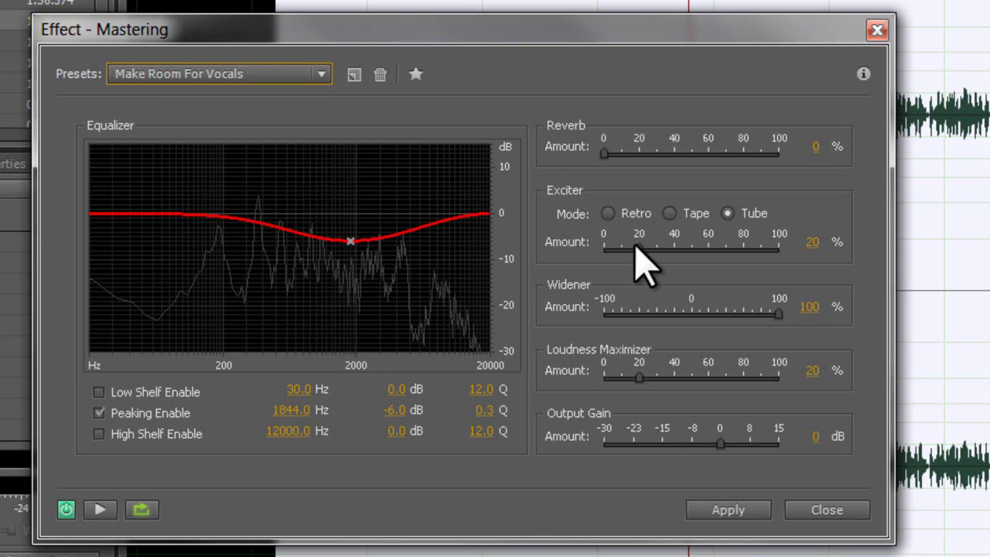
# Raise Exciter Amount to 42 %, apply the mastering, and return to the multitrack session
pyautogui.click(662, 248)
pyautogui.moveTo(662, 247); pyautogui.dragTo(676, 247)
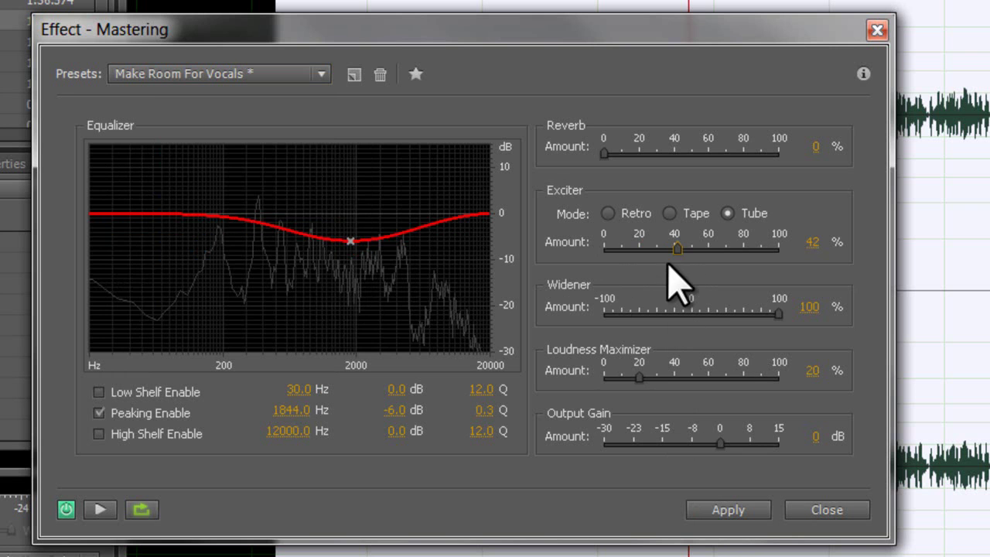
pyautogui.click(733, 510)
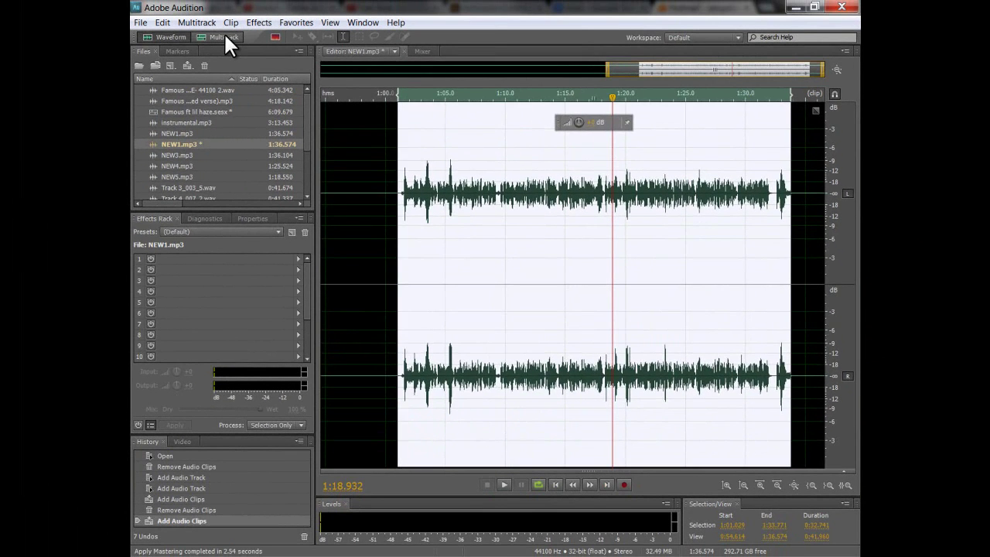
pyautogui.click(226, 39)
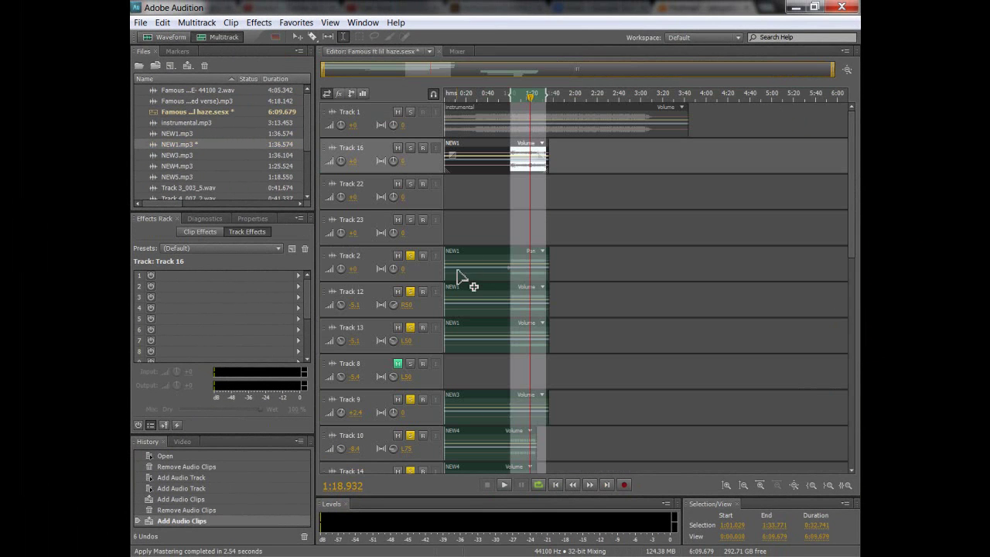